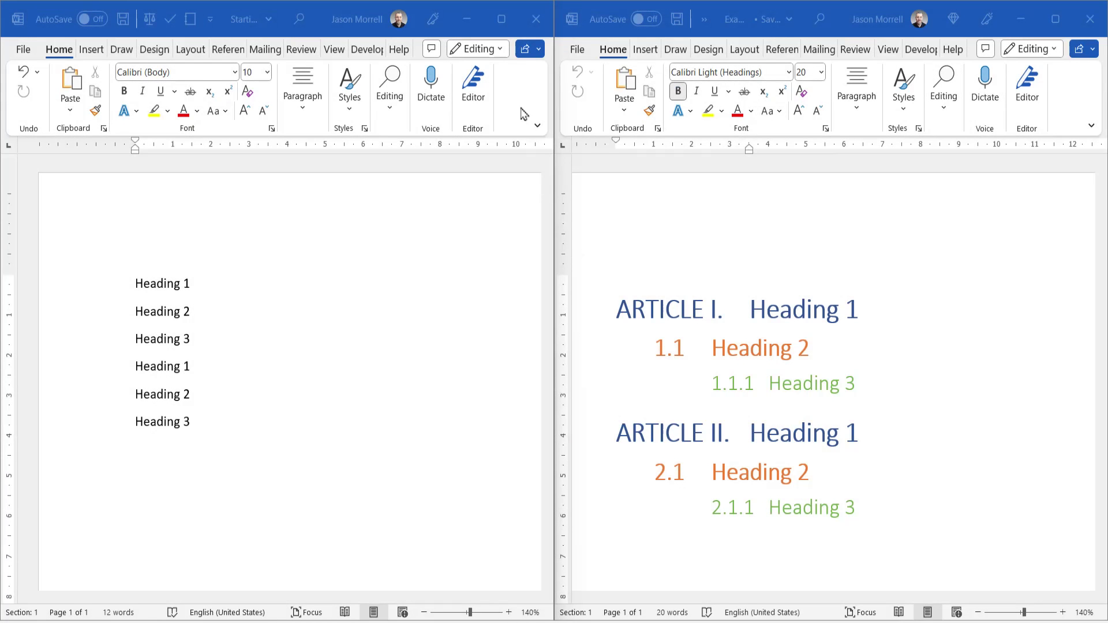
# Maximize the starting document and open a new multilevel list definition for all six heading lines
pyautogui.click(501, 19)
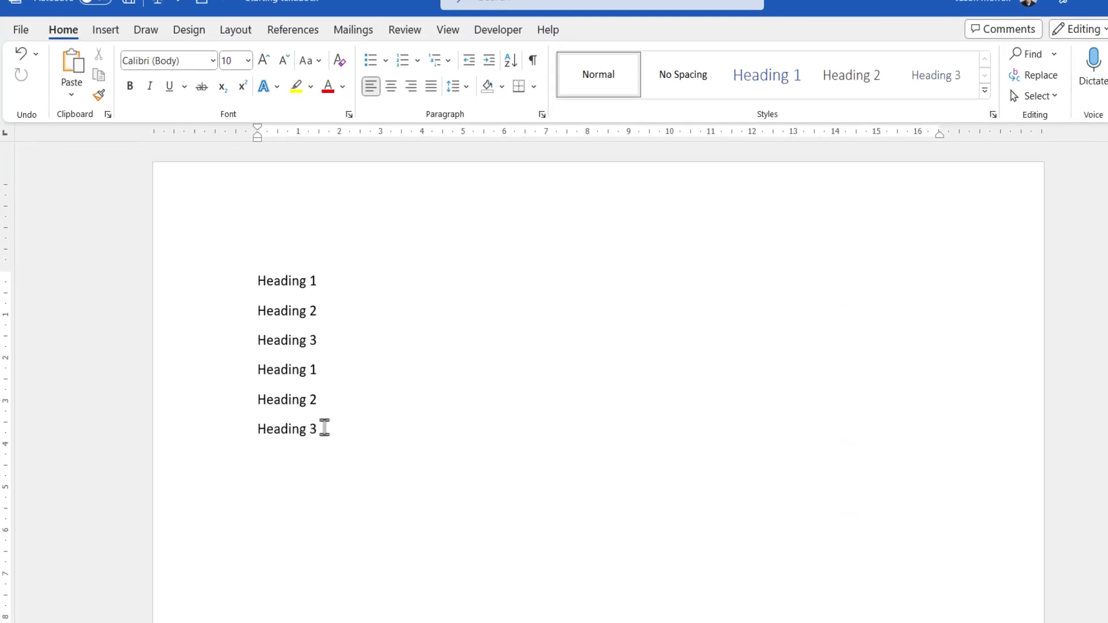
pyautogui.moveTo(324, 428); pyautogui.dragTo(270, 288)
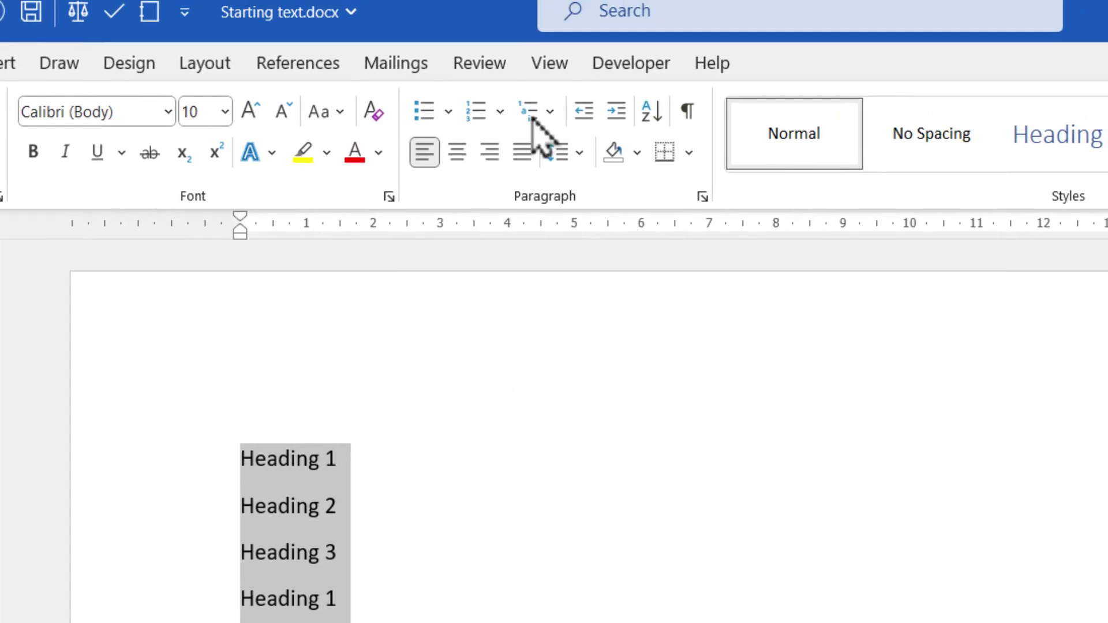
pyautogui.click(531, 115)
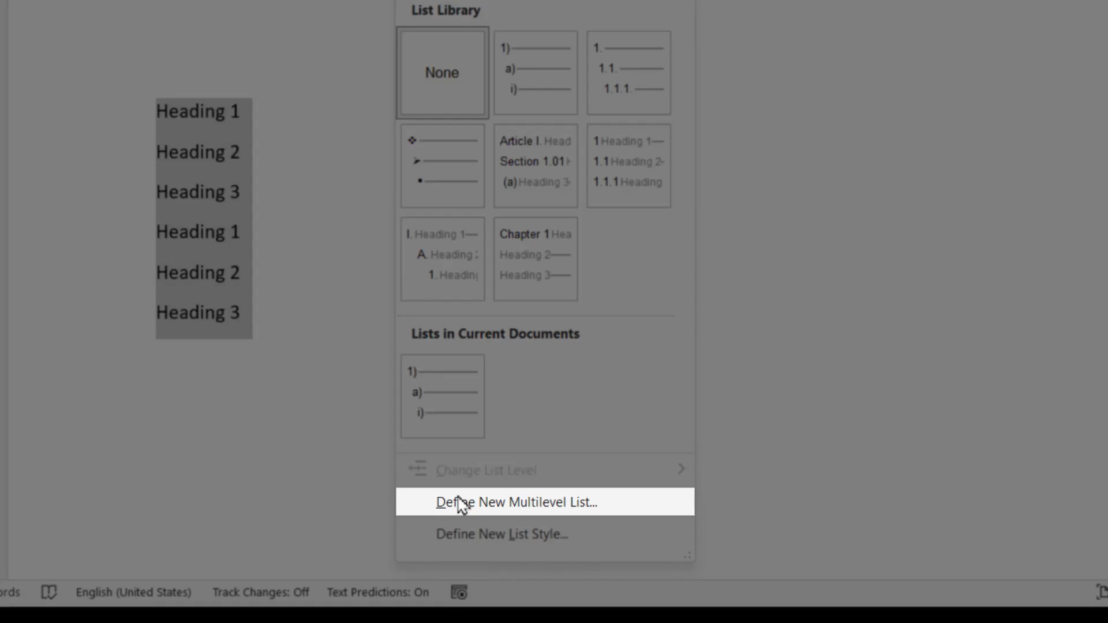
pyautogui.click(463, 534)
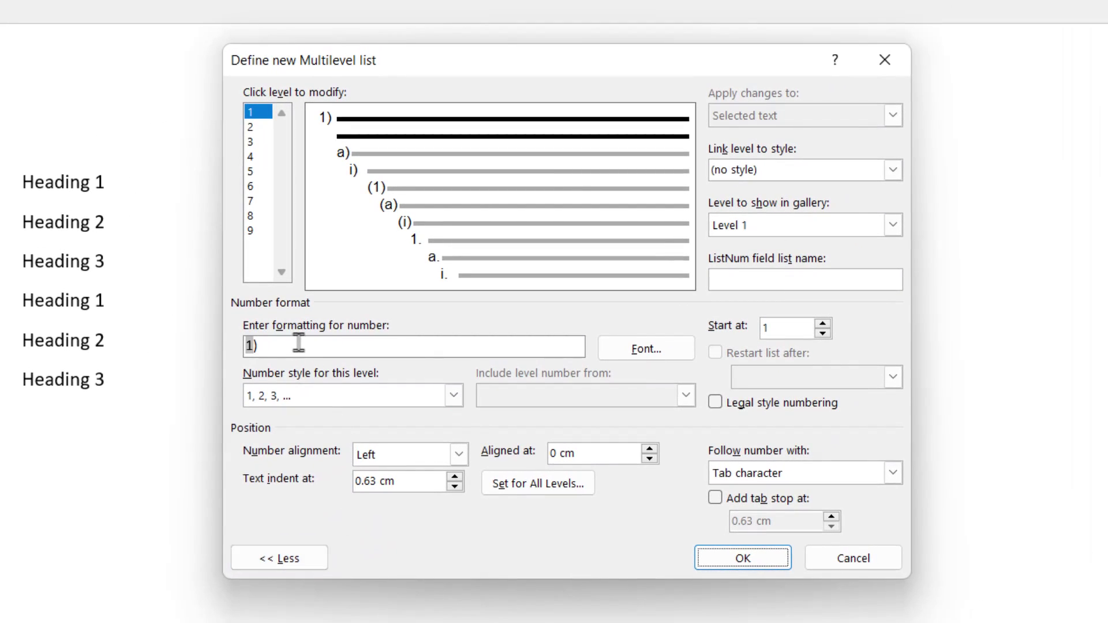
# Set the level 1 number format to the word ARTICLE followed by a number in the I, II, III style
pyautogui.moveTo(276, 345); pyautogui.dragTo(228, 346)
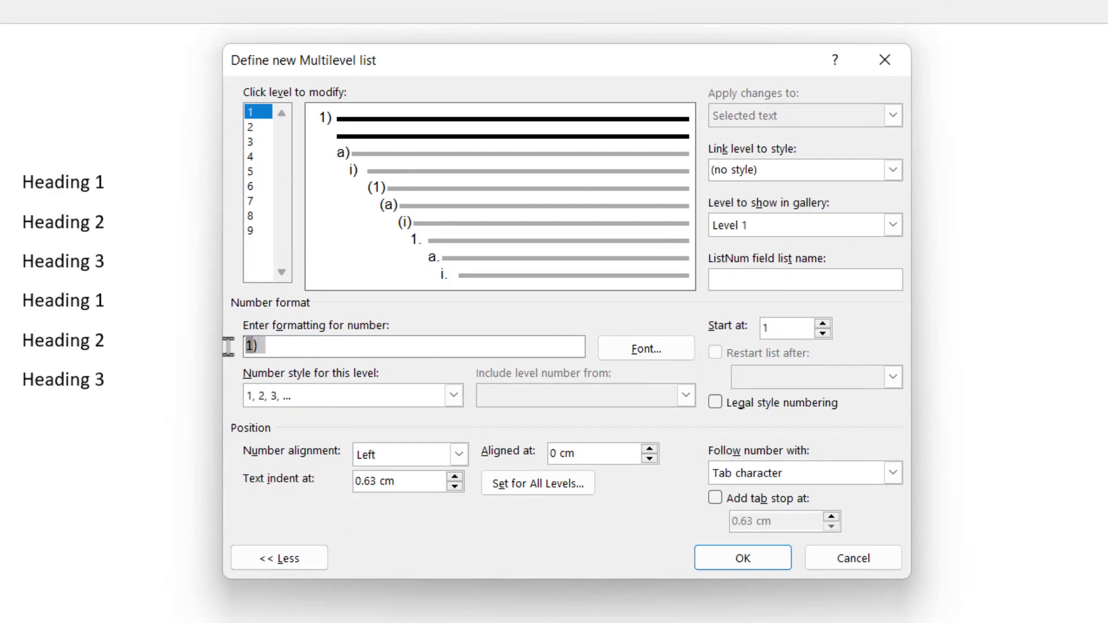
pyautogui.press('Delete')
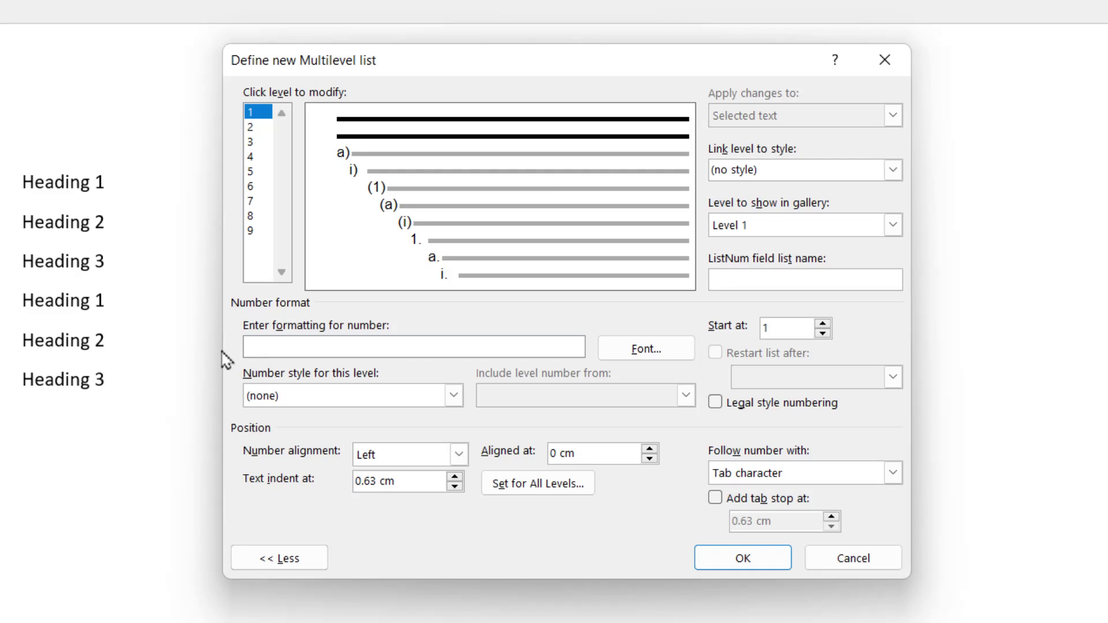
pyautogui.write('ARTICLE')
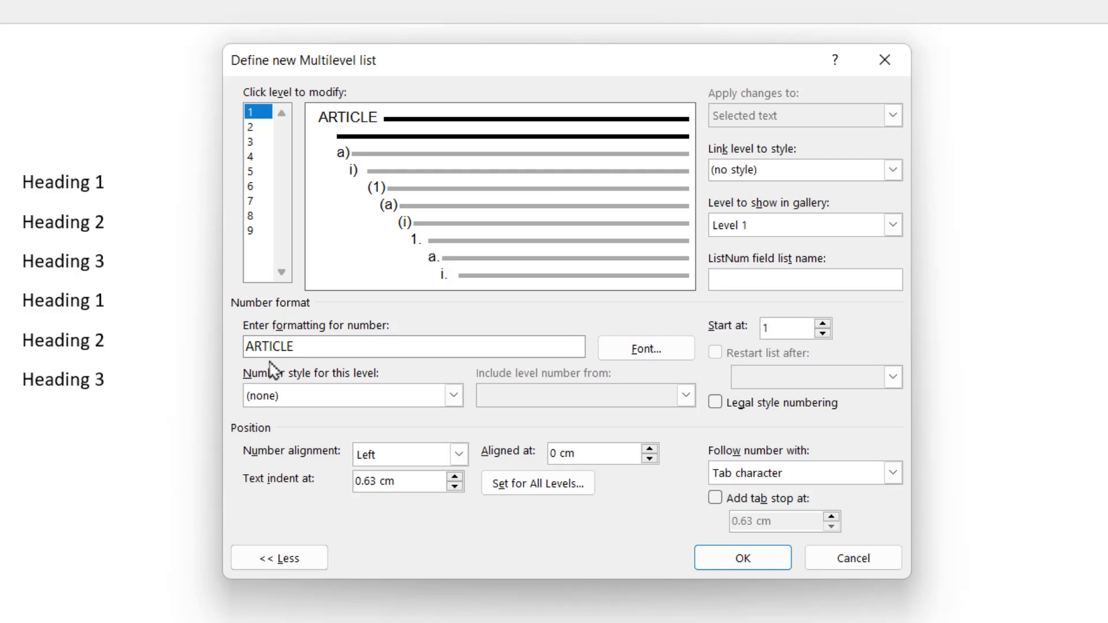
pyautogui.click(454, 396)
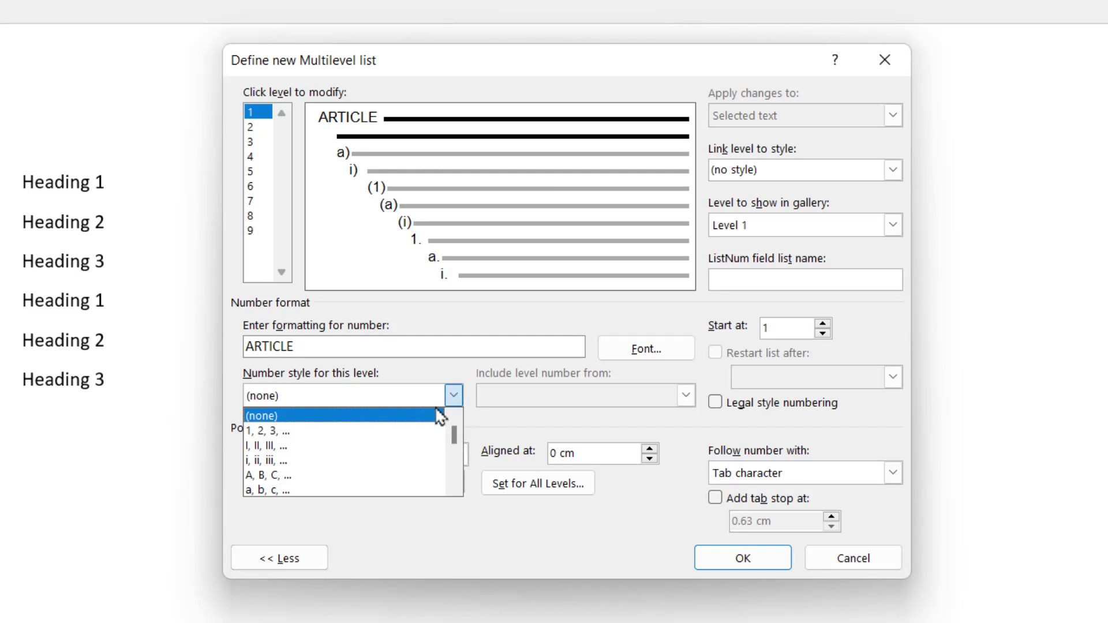
pyautogui.click(367, 446)
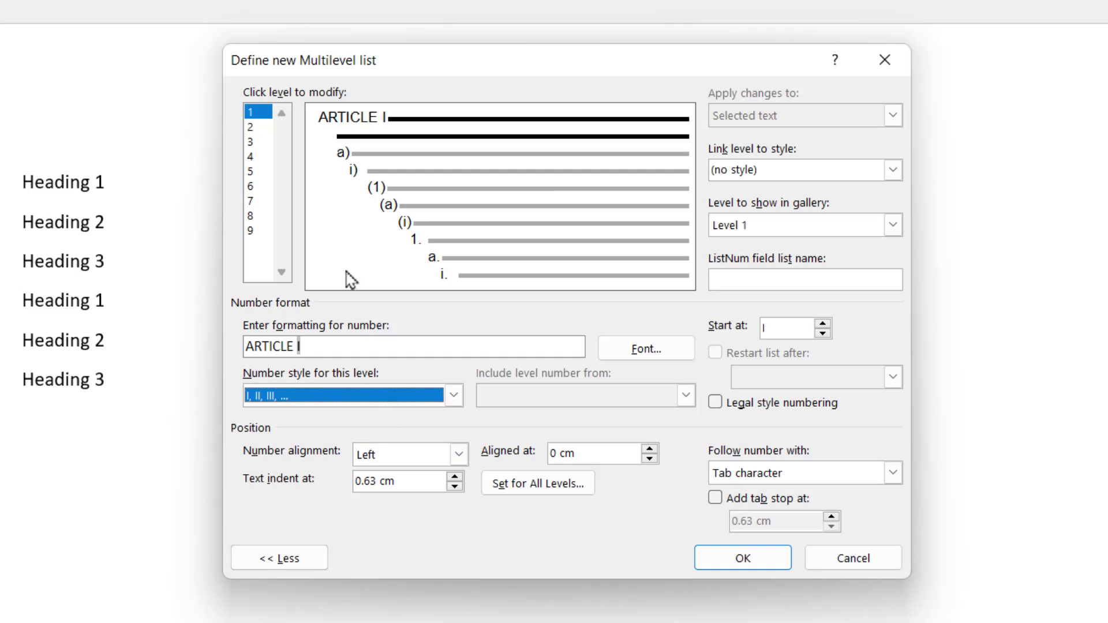
# Set level 2 numbering to the level 1 number, a period and a 1, 2, 3 style number, with legal style numbering enabled
pyautogui.click(265, 127)
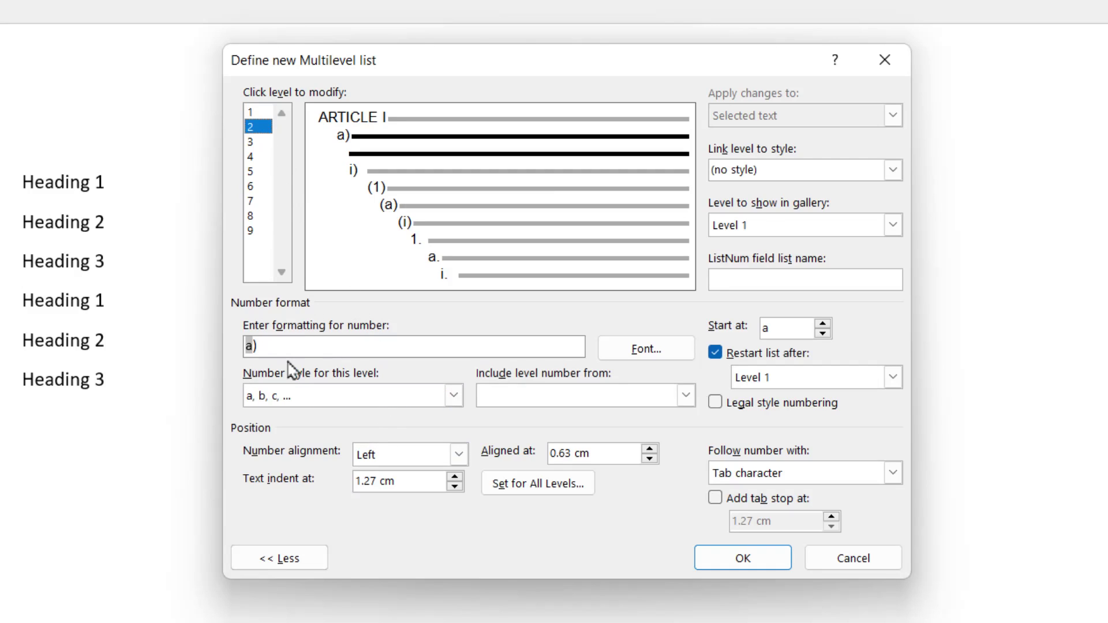
pyautogui.moveTo(274, 345); pyautogui.dragTo(235, 343)
pyautogui.press('Delete')
pyautogui.click(684, 396)
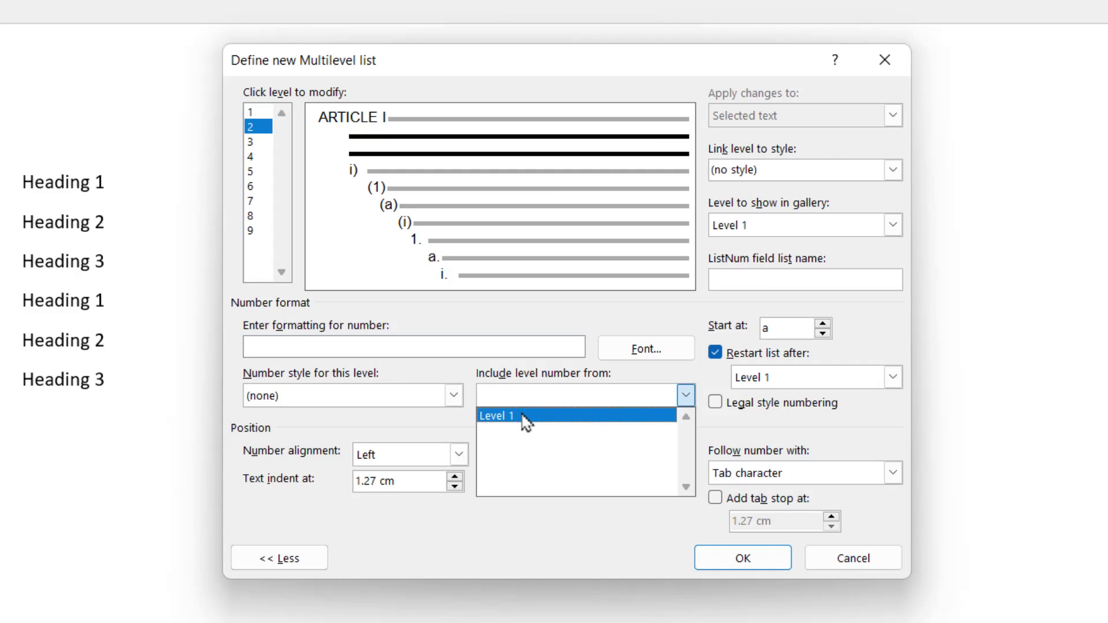
pyautogui.click(522, 416)
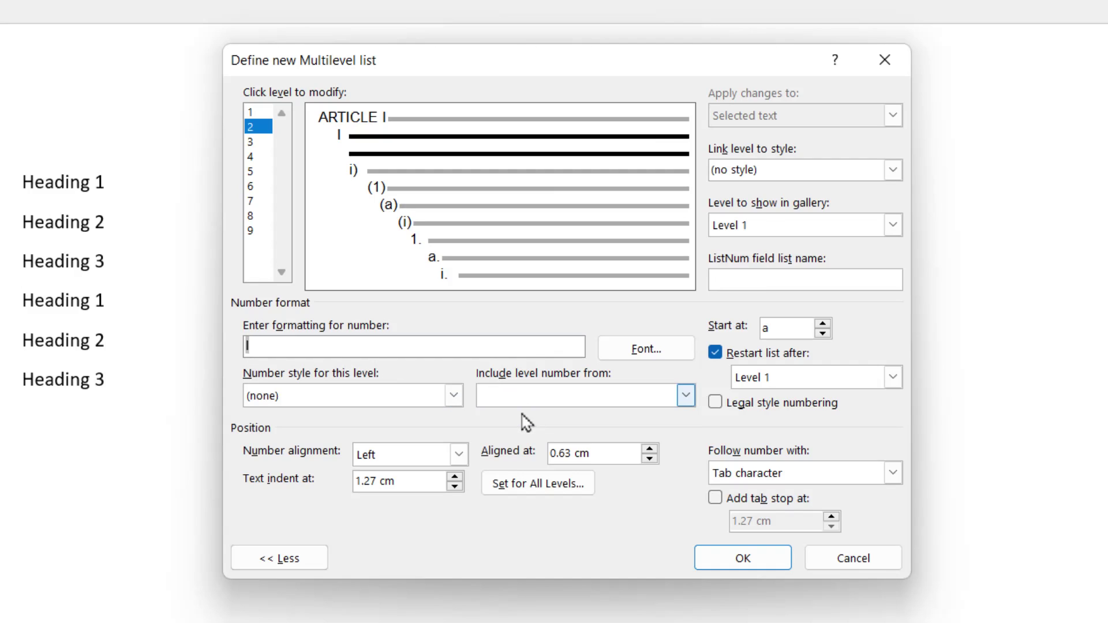
pyautogui.write('.')
pyautogui.click(453, 396)
pyautogui.click(434, 440)
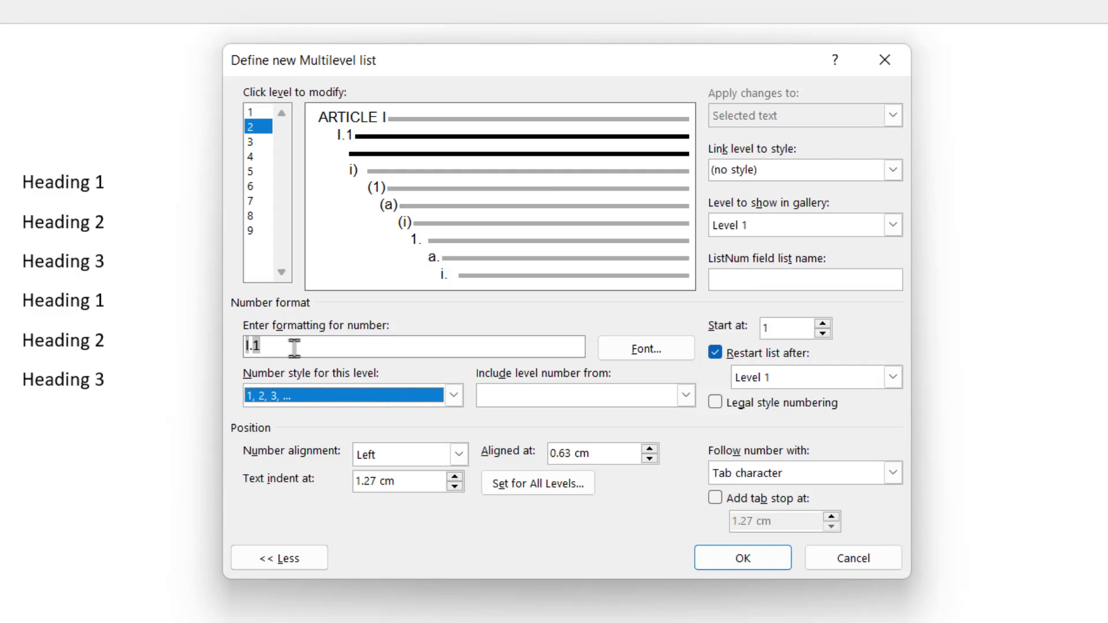
pyautogui.click(716, 403)
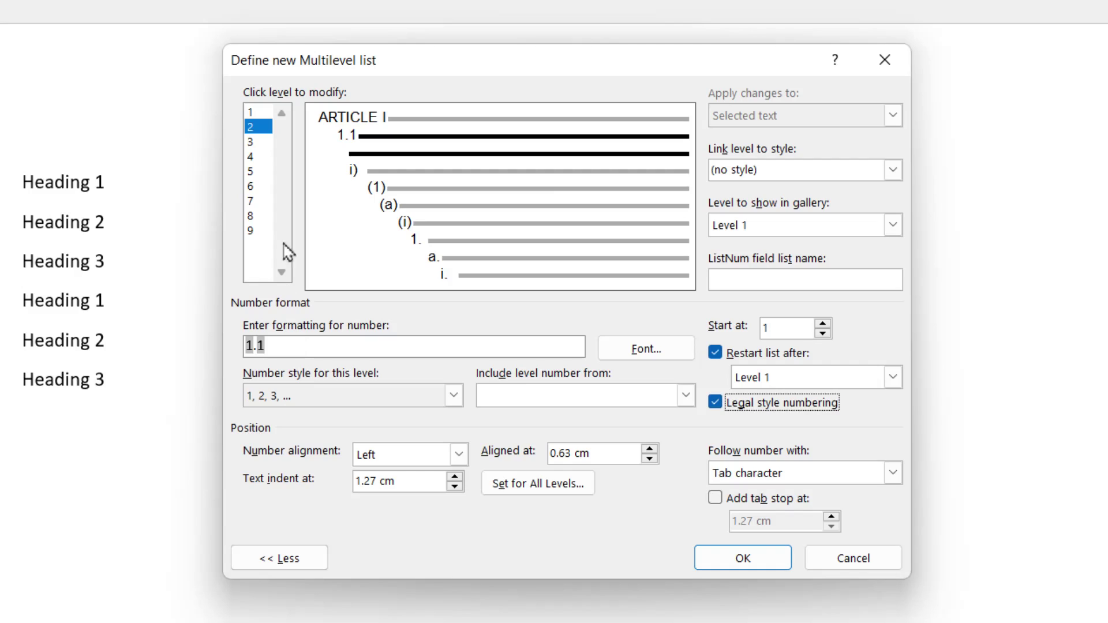
# Set level 3 to 1.1.1 numbering from levels 1 and 2 plus a 1, 2, 3 number with legal style numbering, and apply the list
pyautogui.click(263, 142)
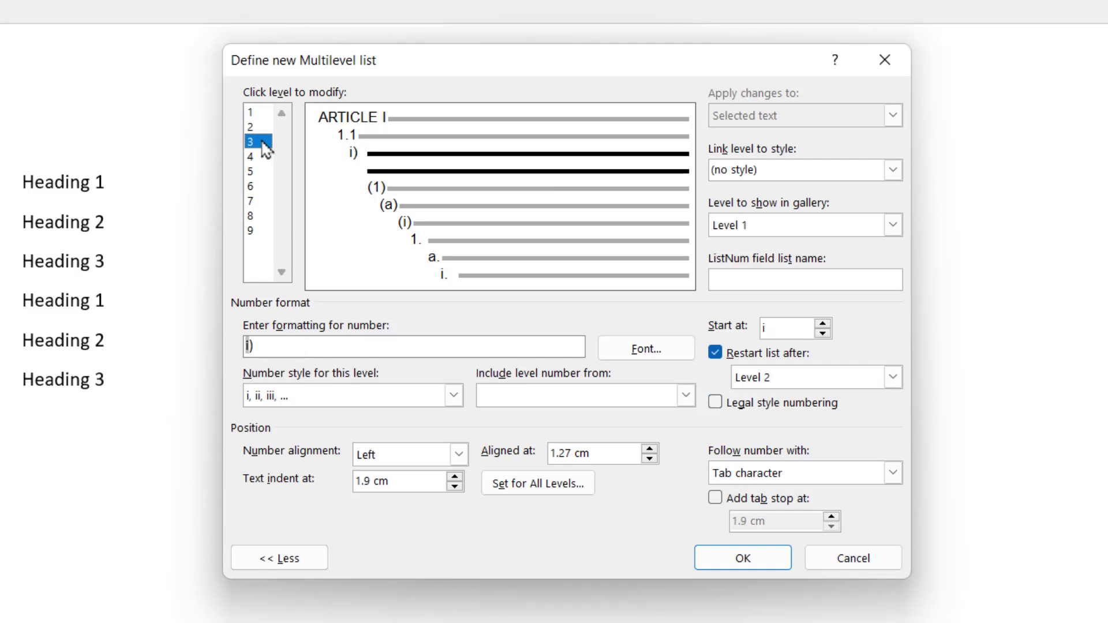
pyautogui.press('BackSpace')
pyautogui.click(520, 397)
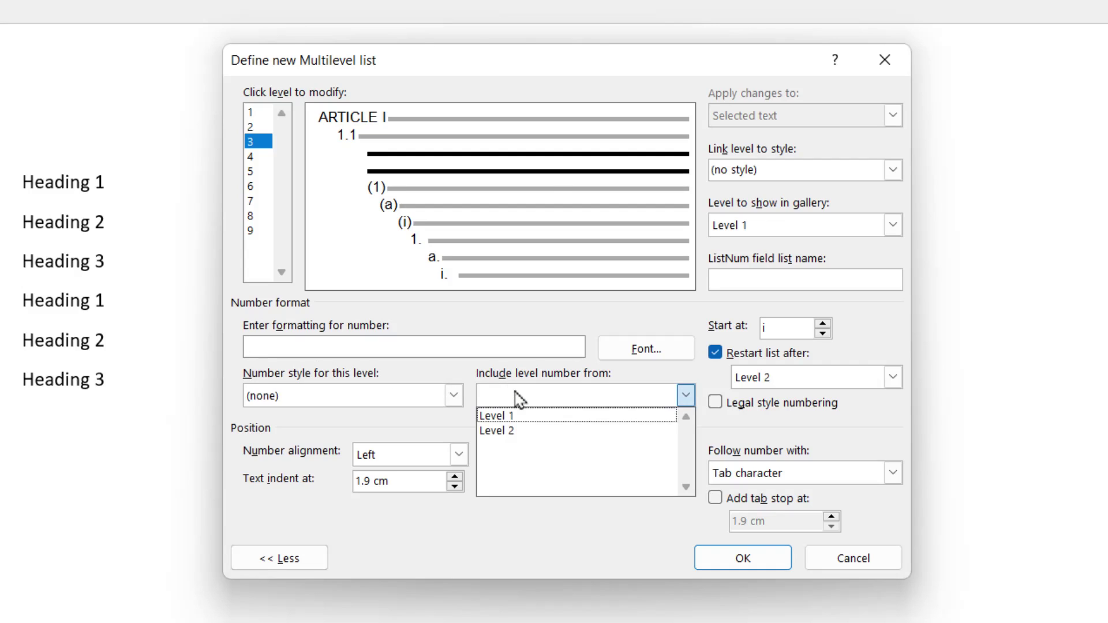
pyautogui.click(507, 417)
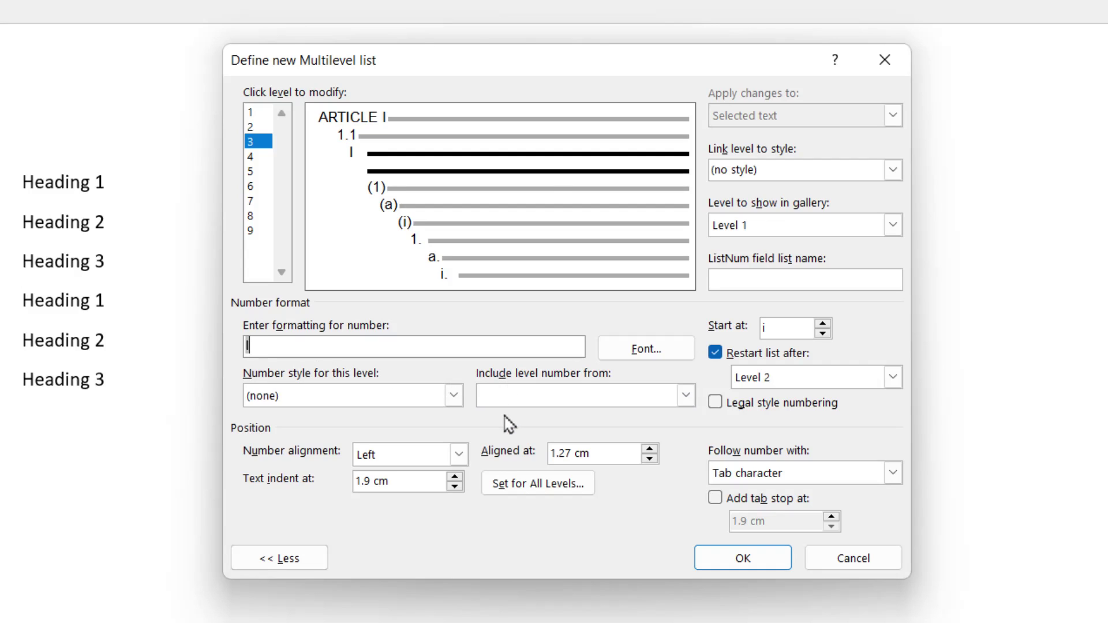
pyautogui.click(508, 397)
pyautogui.click(508, 432)
pyautogui.click(454, 396)
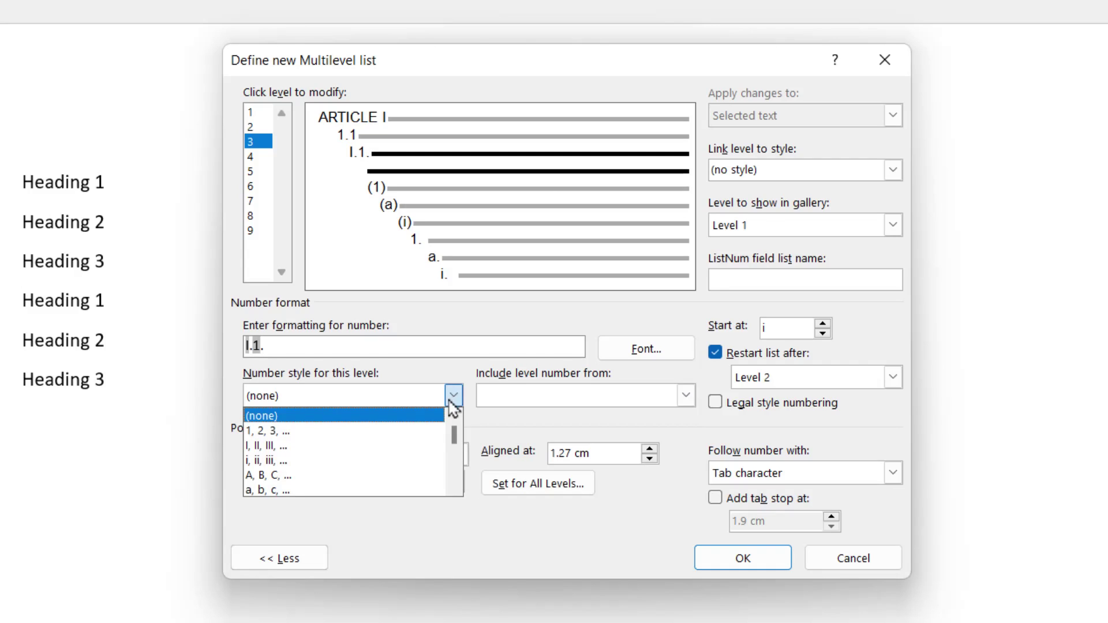
pyautogui.click(415, 431)
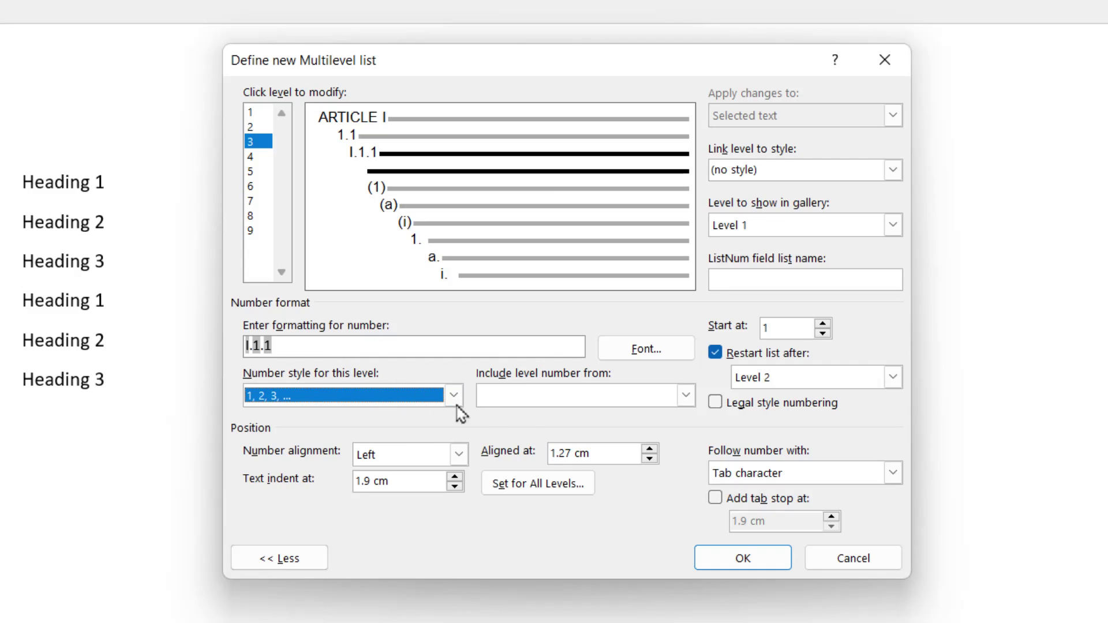
pyautogui.click(715, 402)
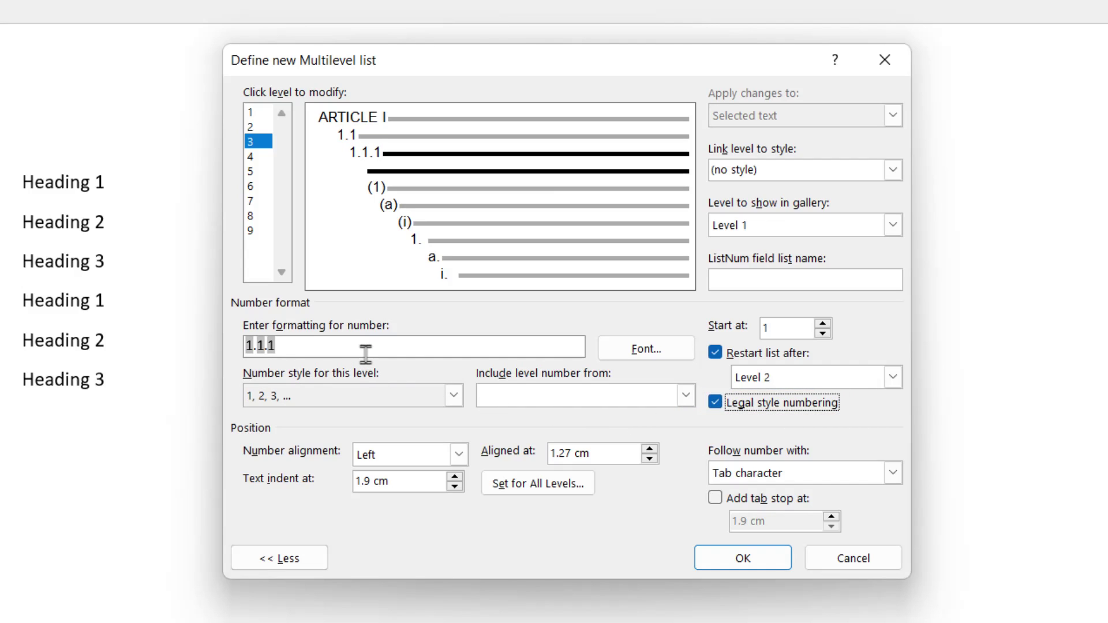
pyautogui.click(735, 564)
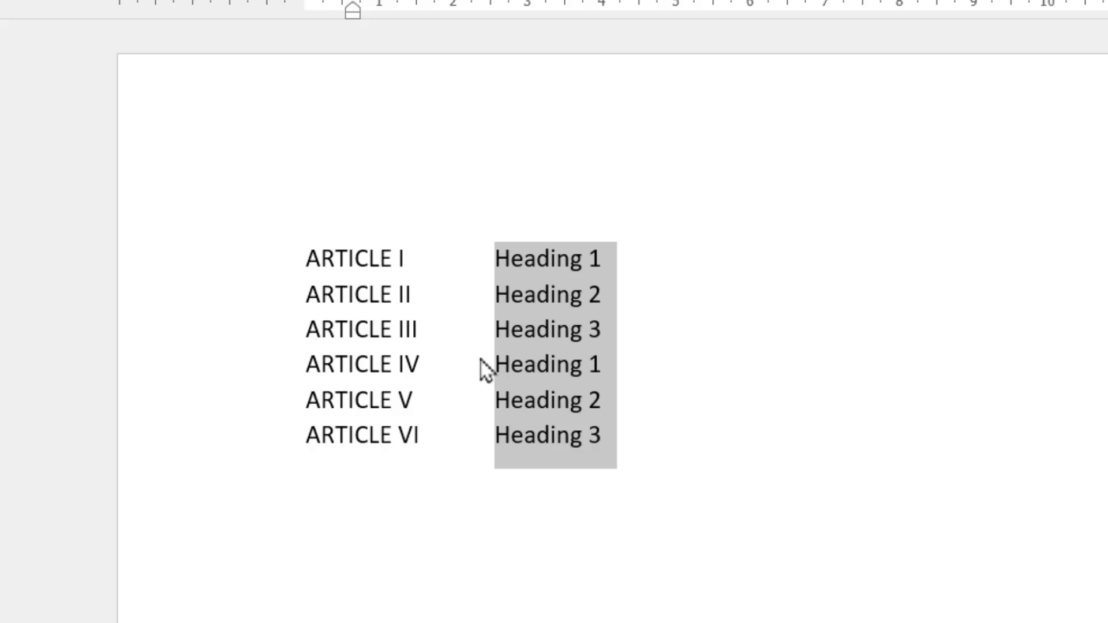
# Demote the first Heading 2 line to list level 2 and the first Heading 3 line to list level 3
pyautogui.click(495, 296)
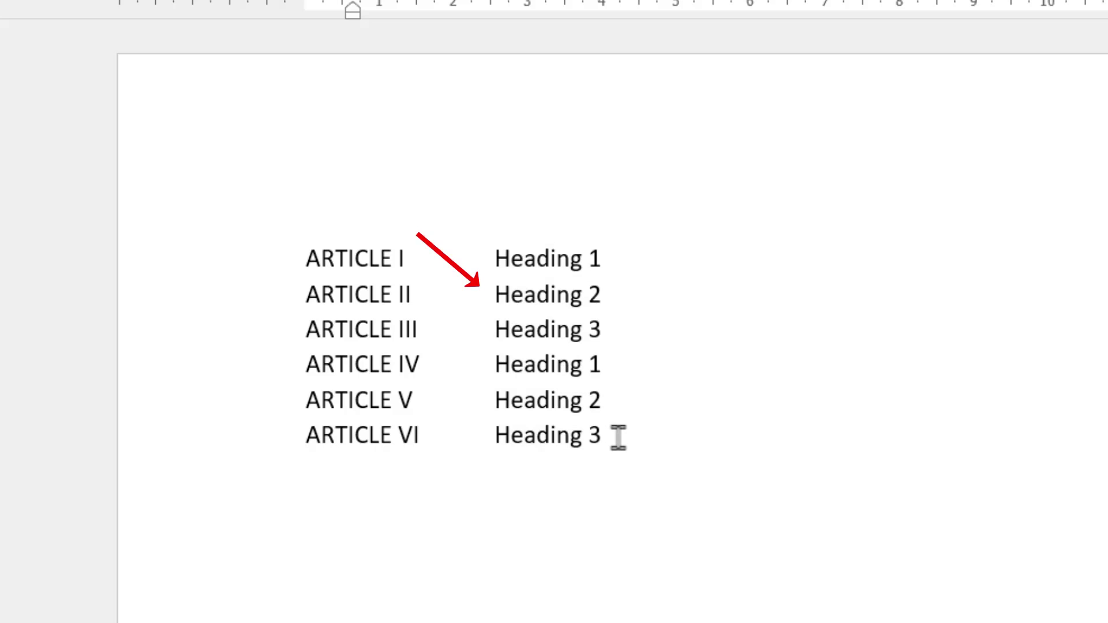
pyautogui.press('Tab')
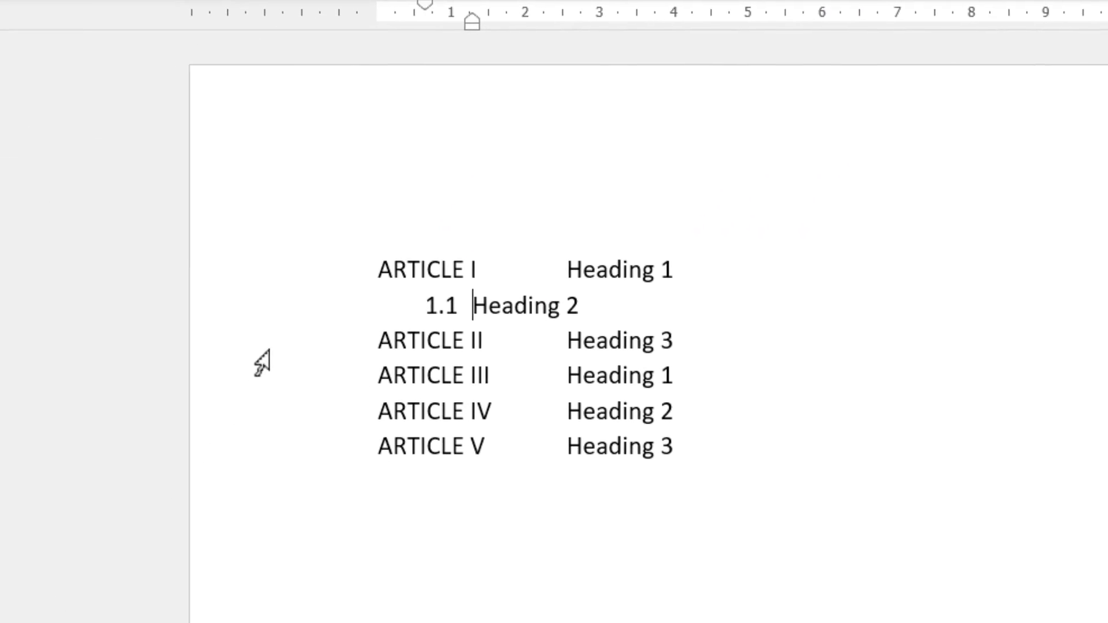
pyautogui.press('Tab')
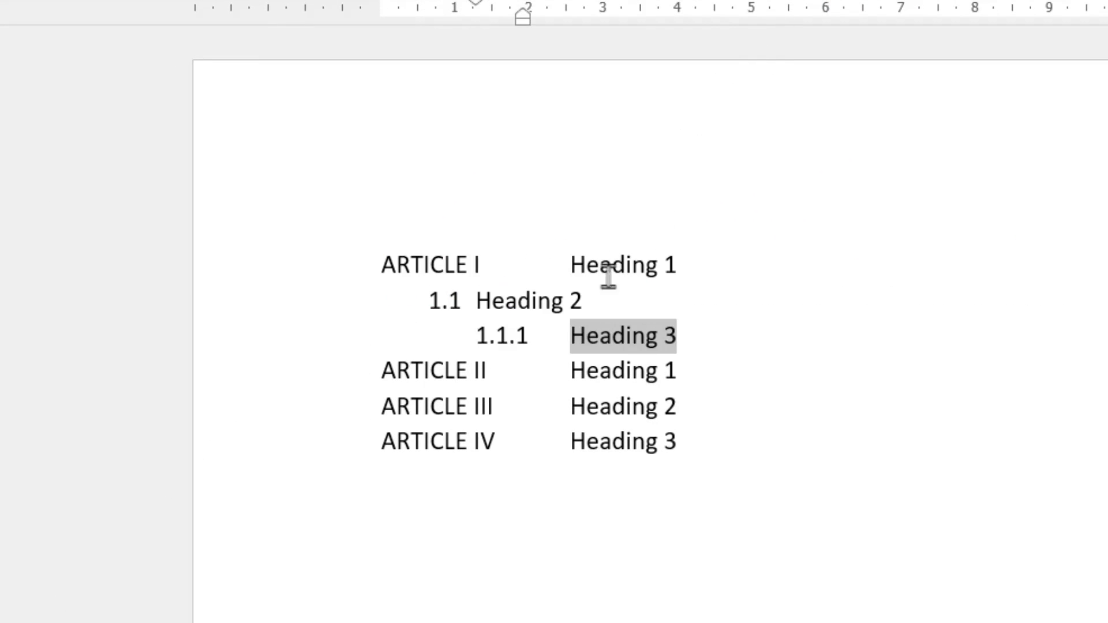
# Demote the second Heading 2 line to list level 2 and the last Heading 3 line to list level 3
pyautogui.click(333, 409)
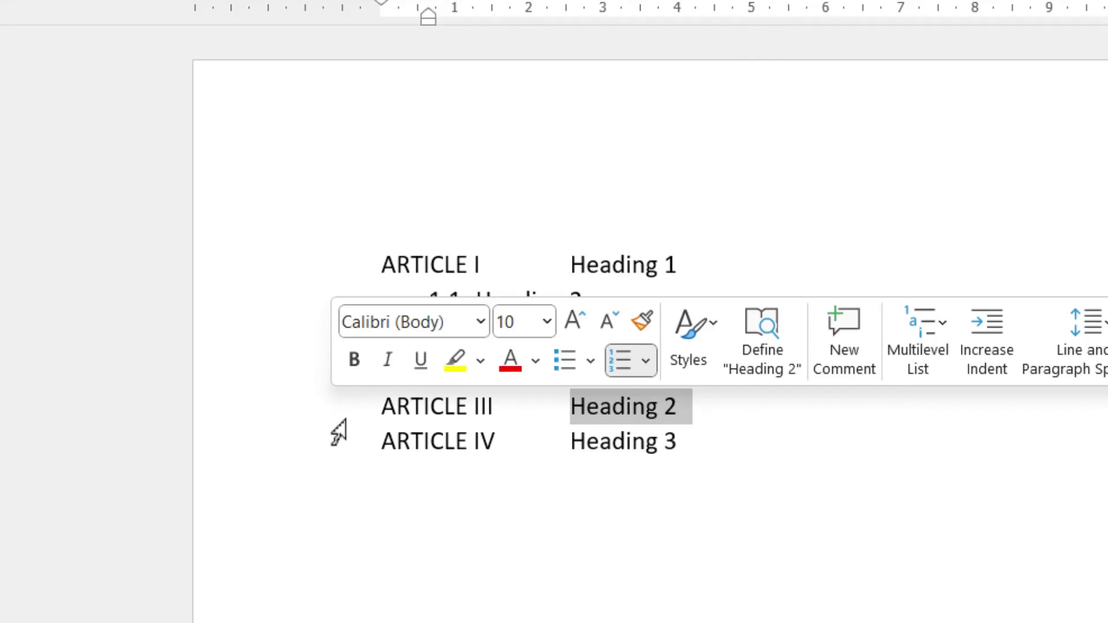
pyautogui.press('Tab')
pyautogui.click(330, 459)
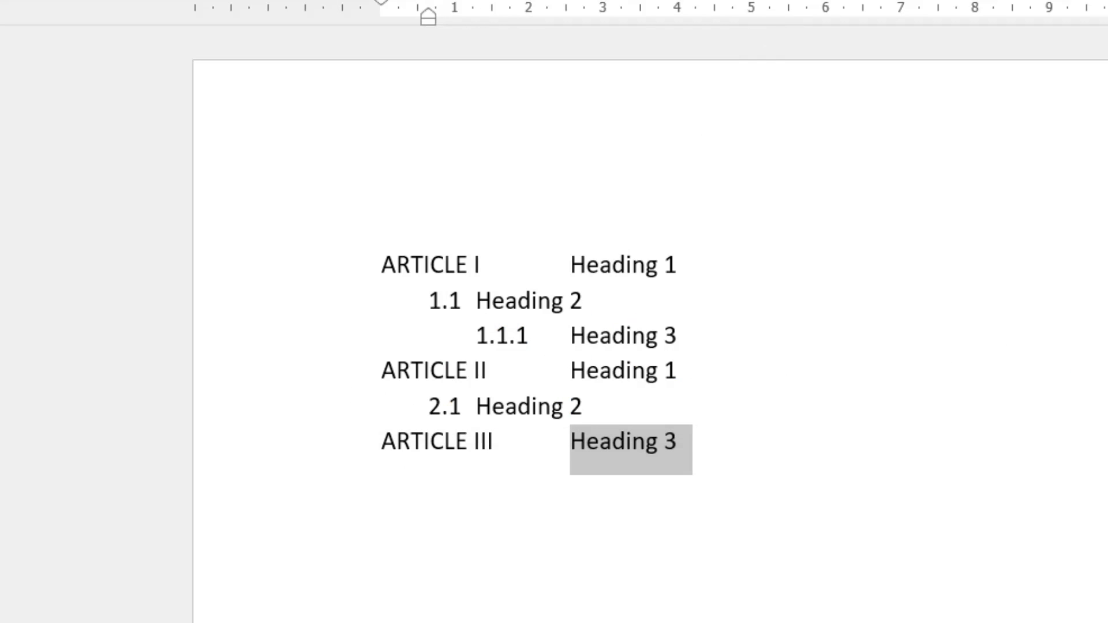
pyautogui.press('Tab')
pyautogui.press('Tab')
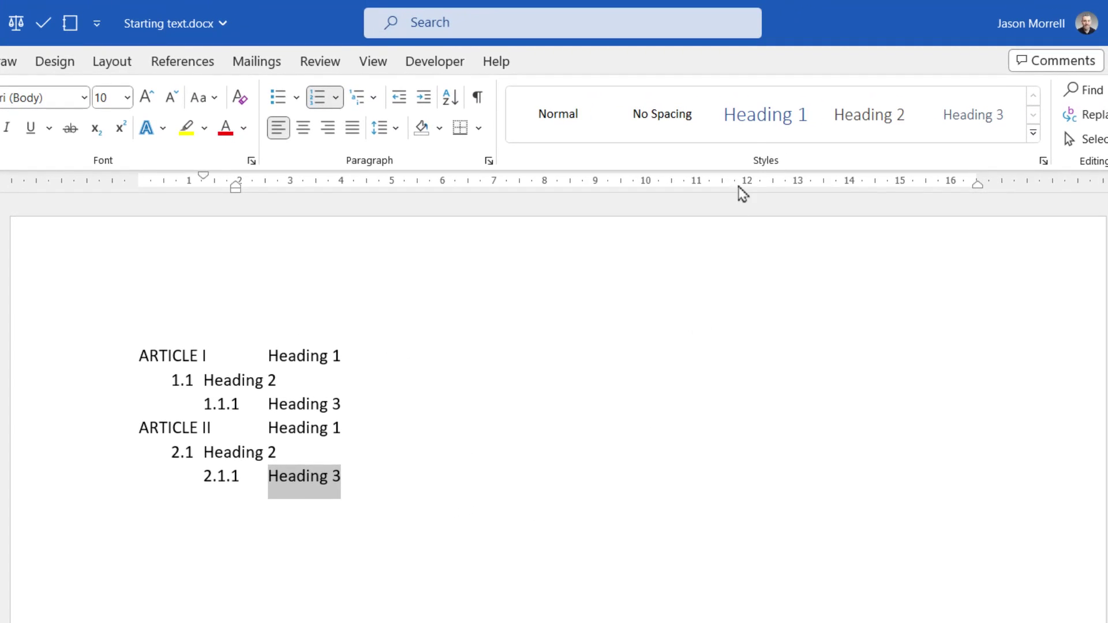
# Select all the numbered heading lines and open the multilevel list definition for them again
pyautogui.click(976, 137)
pyautogui.moveTo(372, 487); pyautogui.dragTo(129, 356)
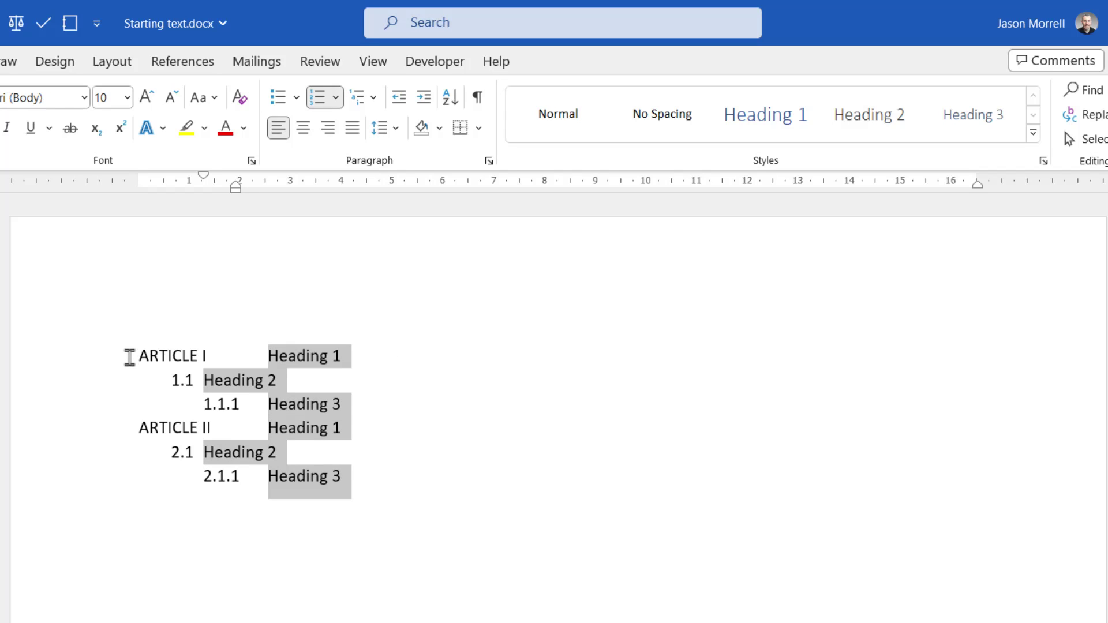
pyautogui.click(374, 100)
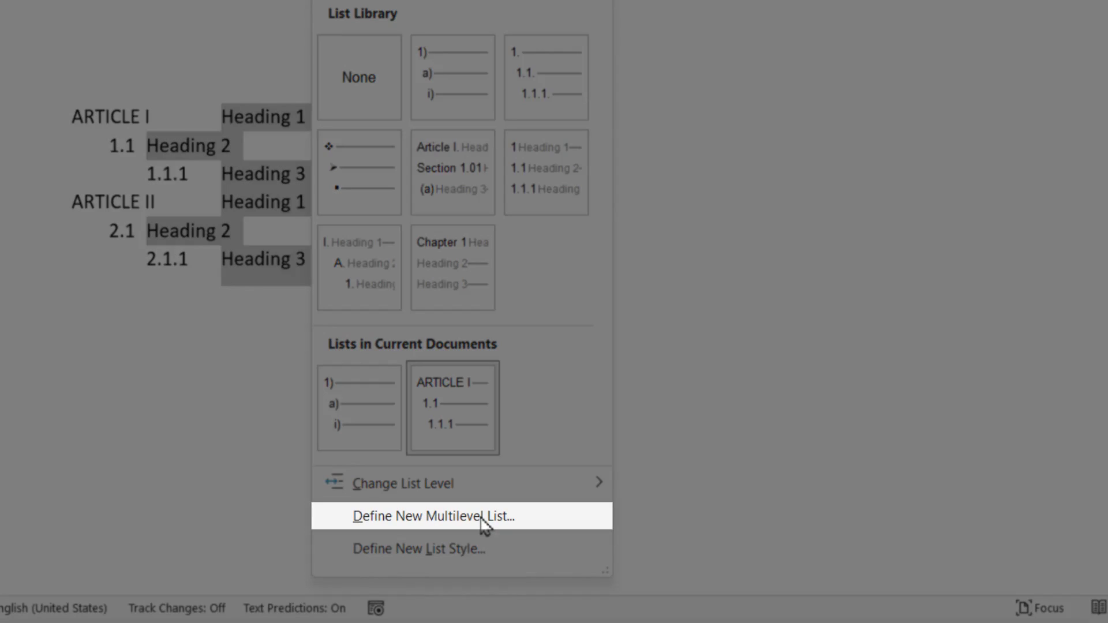
pyautogui.click(492, 569)
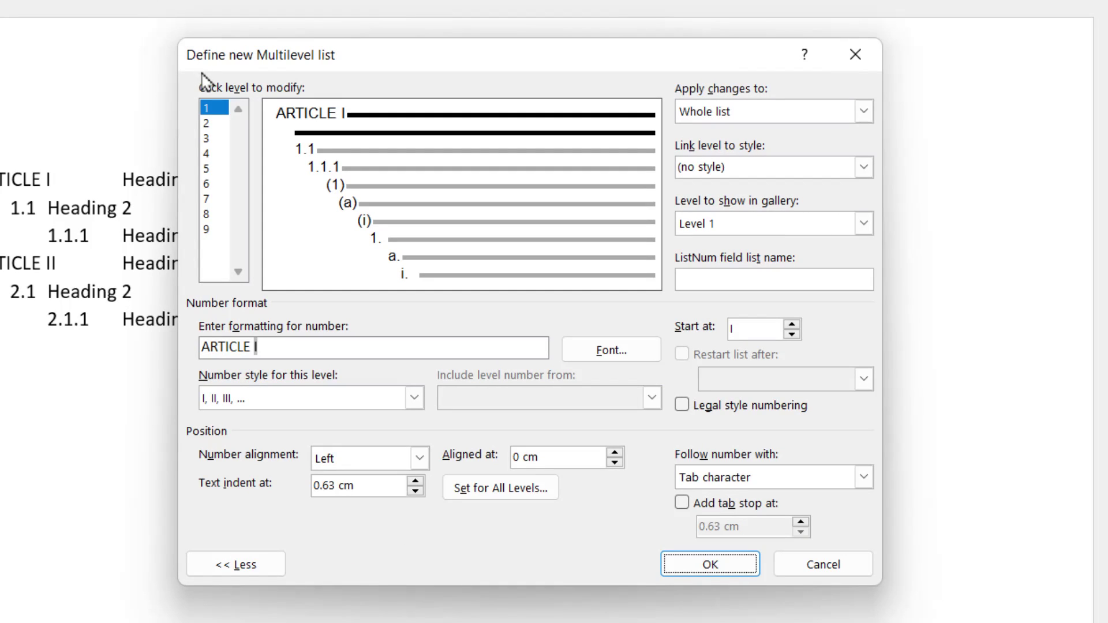
# Link list level 1 to the Heading 1 style and level 2 to the Heading 2 style
pyautogui.click(864, 167)
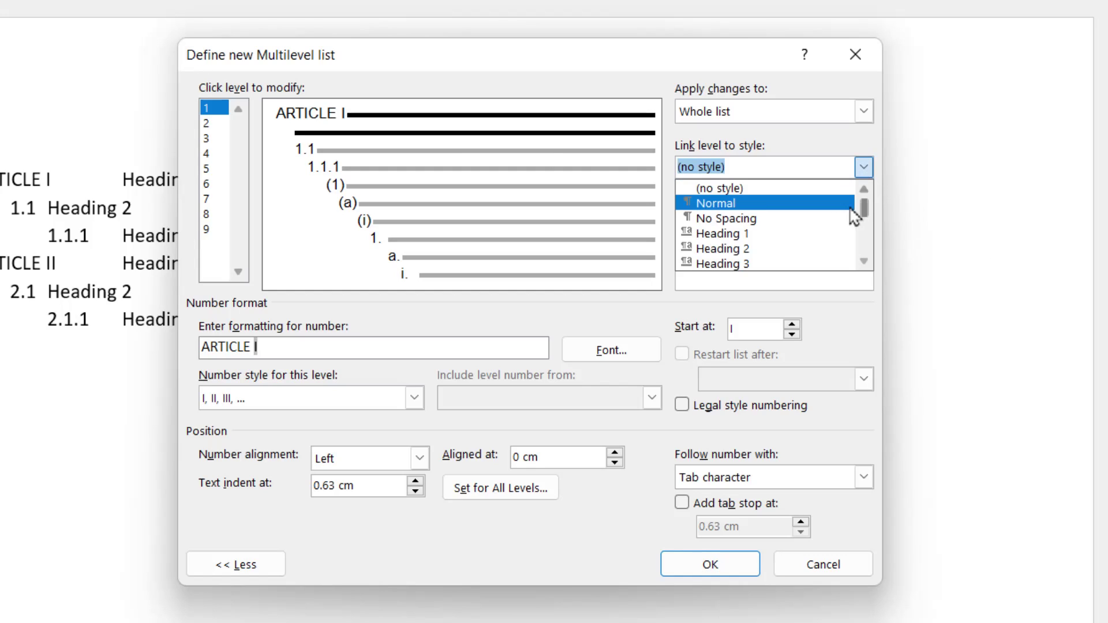
pyautogui.click(825, 237)
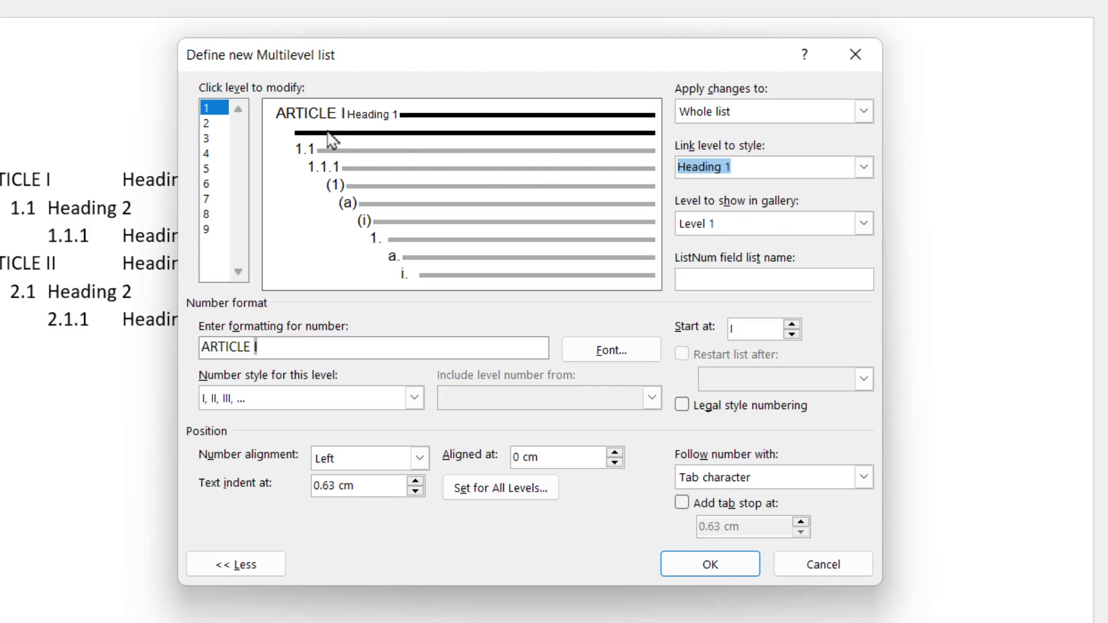
pyautogui.click(215, 123)
pyautogui.click(864, 168)
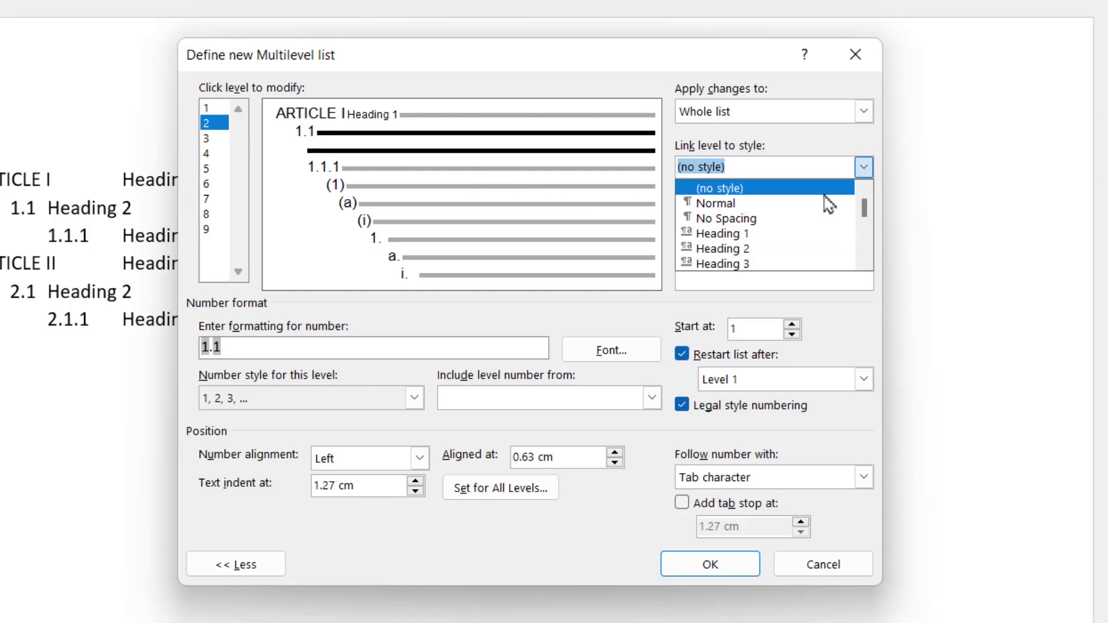
pyautogui.click(791, 248)
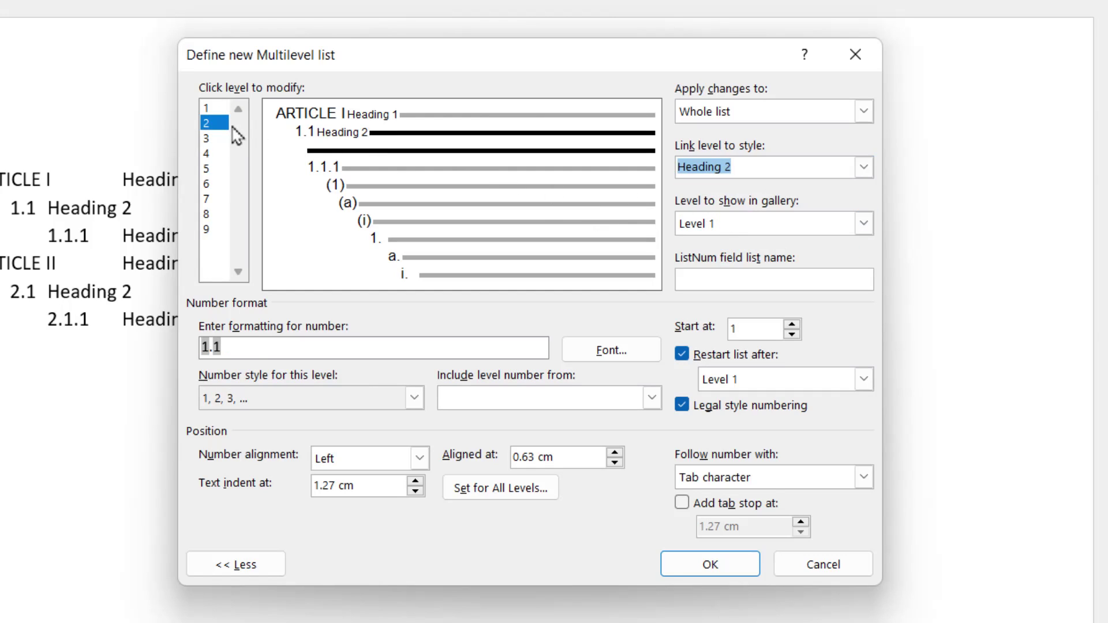
# Link list level 3 to the Heading 3 style and apply the multilevel list to the selected headings
pyautogui.click(214, 140)
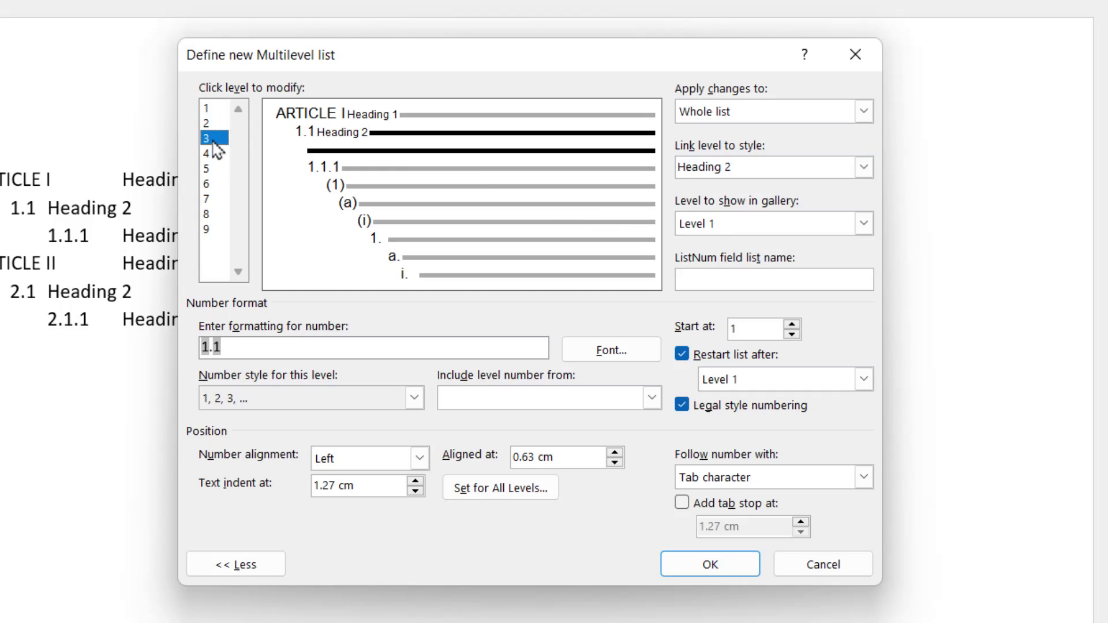
pyautogui.click(864, 168)
pyautogui.click(793, 264)
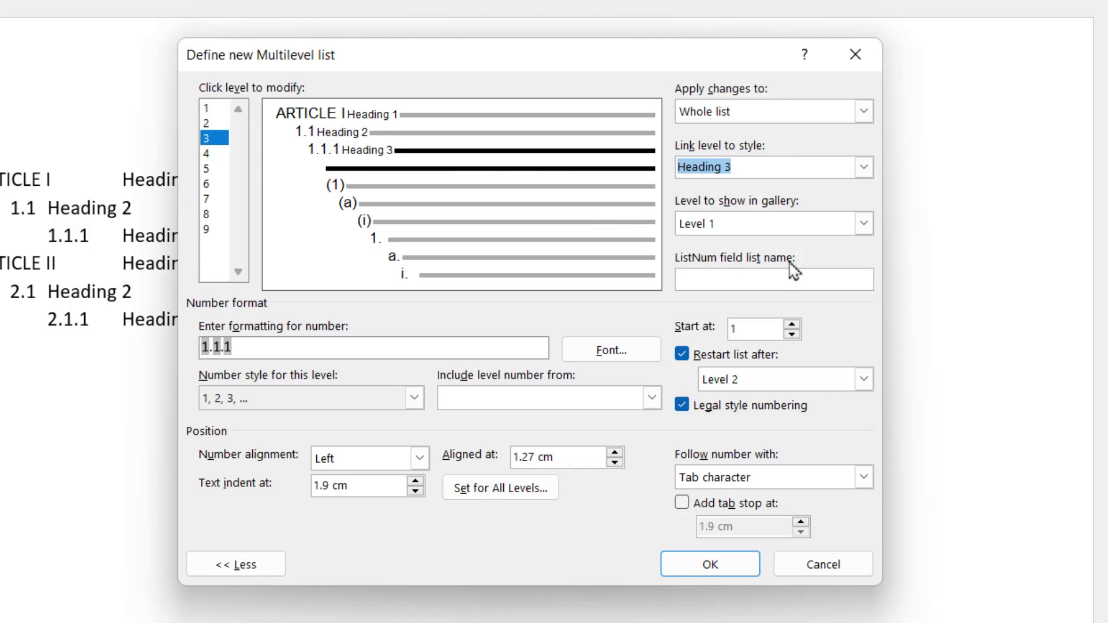
pyautogui.click(728, 566)
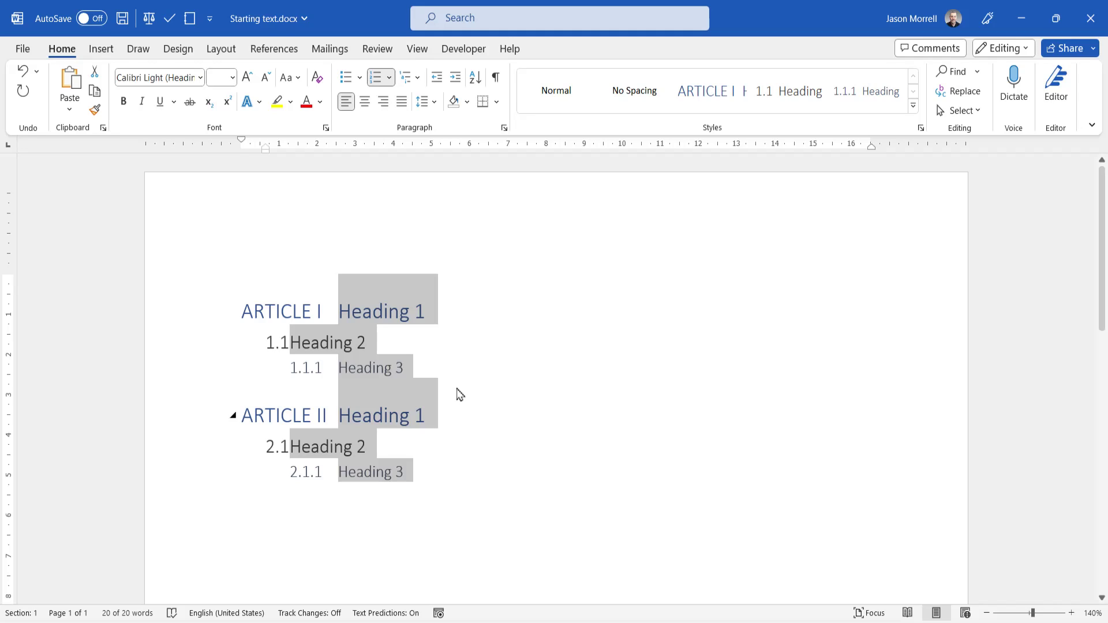
# Modify the Heading 1 style to a font size of 20 pt, trying bold formatting on it
pyautogui.click(715, 100)
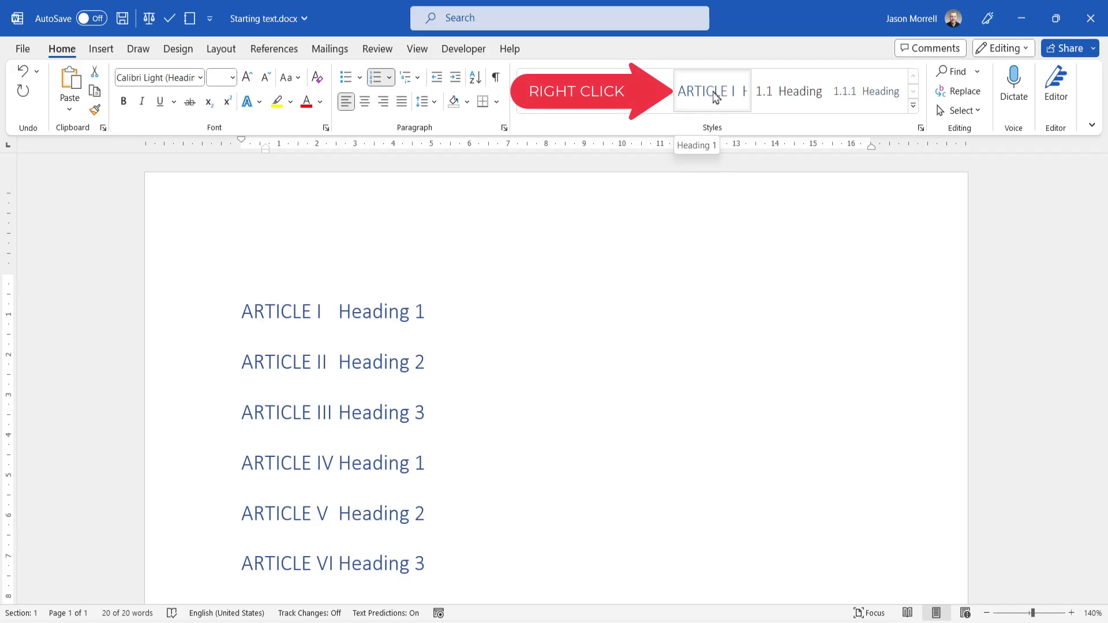
pyautogui.rightClick(714, 96)
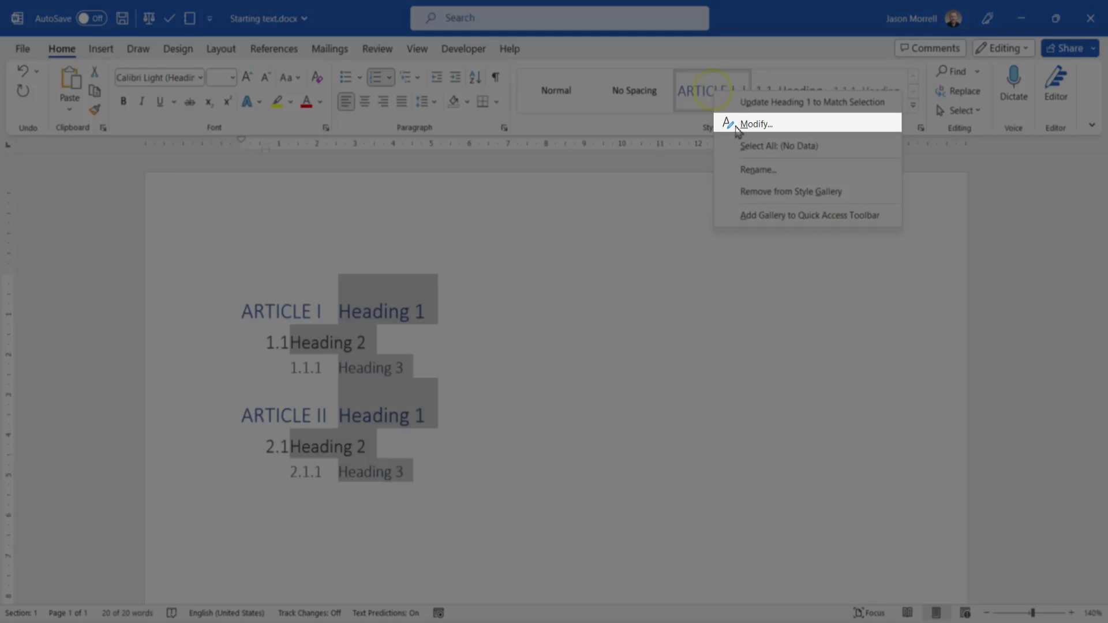
pyautogui.click(737, 125)
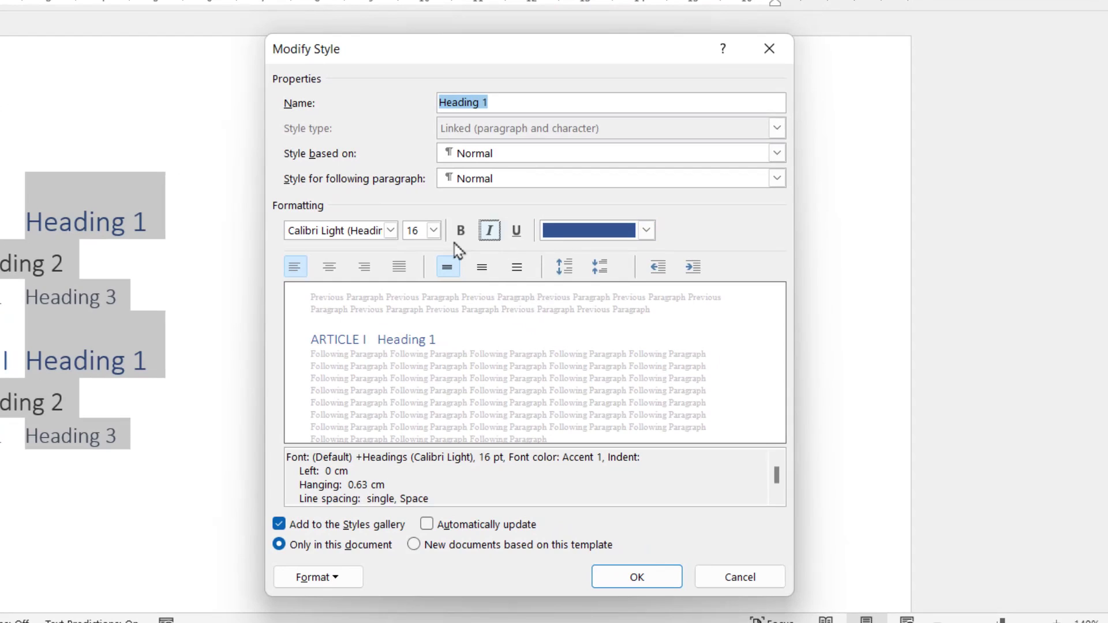
pyautogui.click(434, 231)
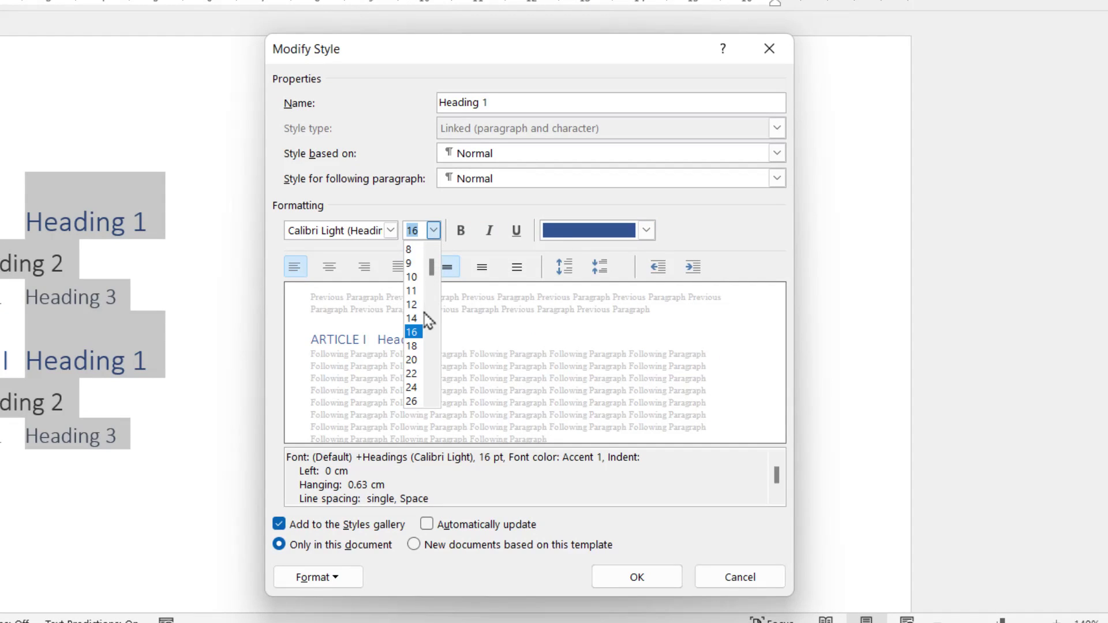
pyautogui.click(413, 360)
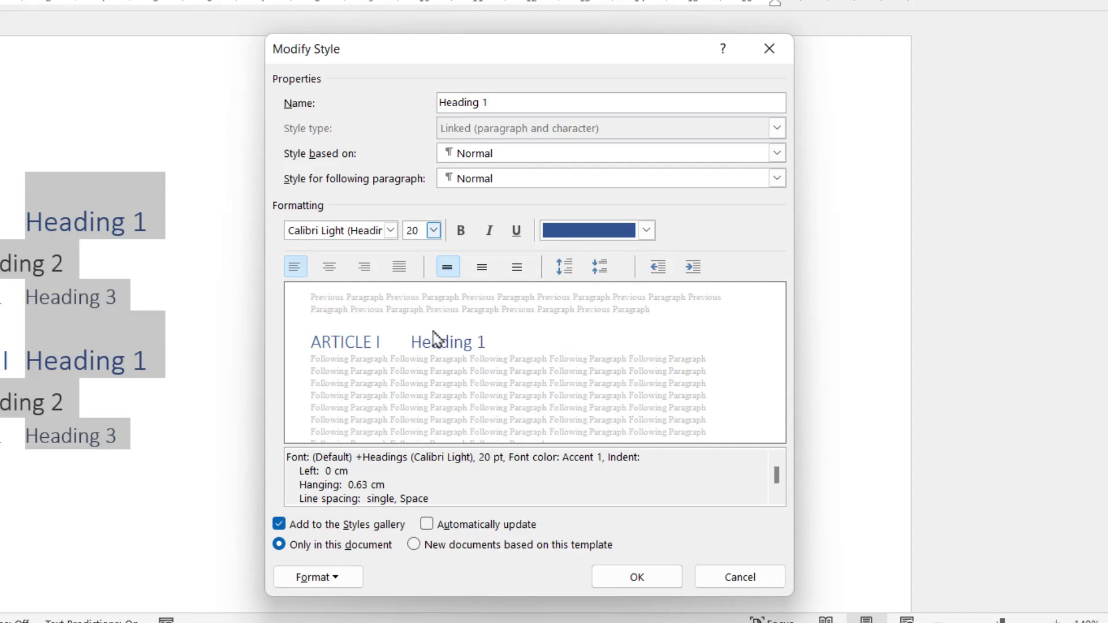
pyautogui.click(461, 231)
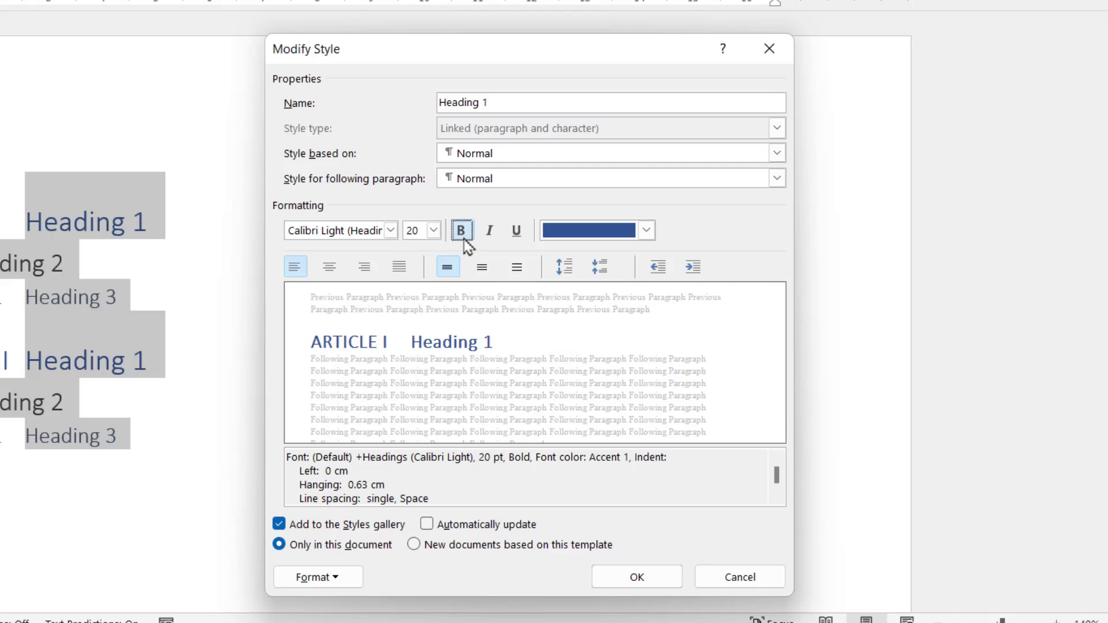
pyautogui.click(638, 577)
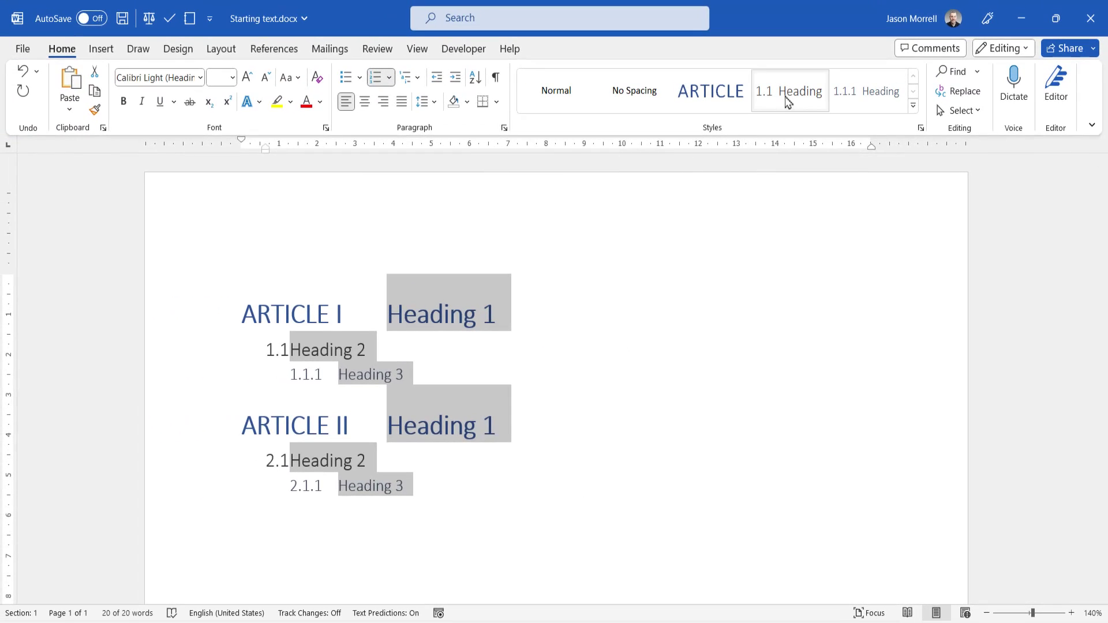
# Modify the Heading 2 style to a font size of 18 pt and the orange Accent 2 font color
pyautogui.rightClick(791, 98)
pyautogui.click(832, 126)
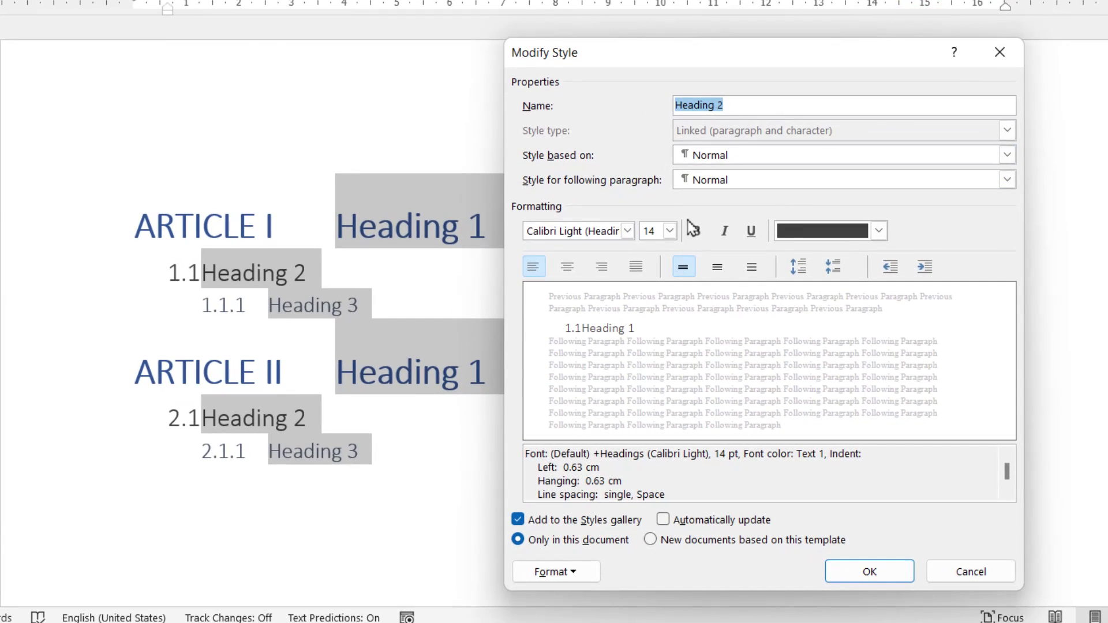
pyautogui.click(670, 231)
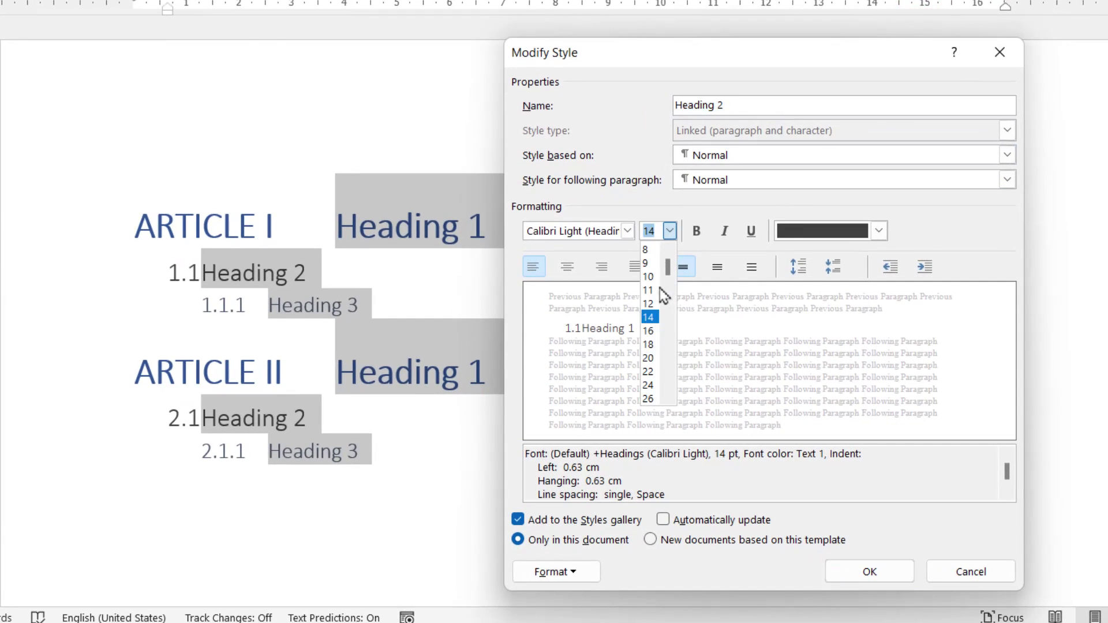
pyautogui.click(648, 344)
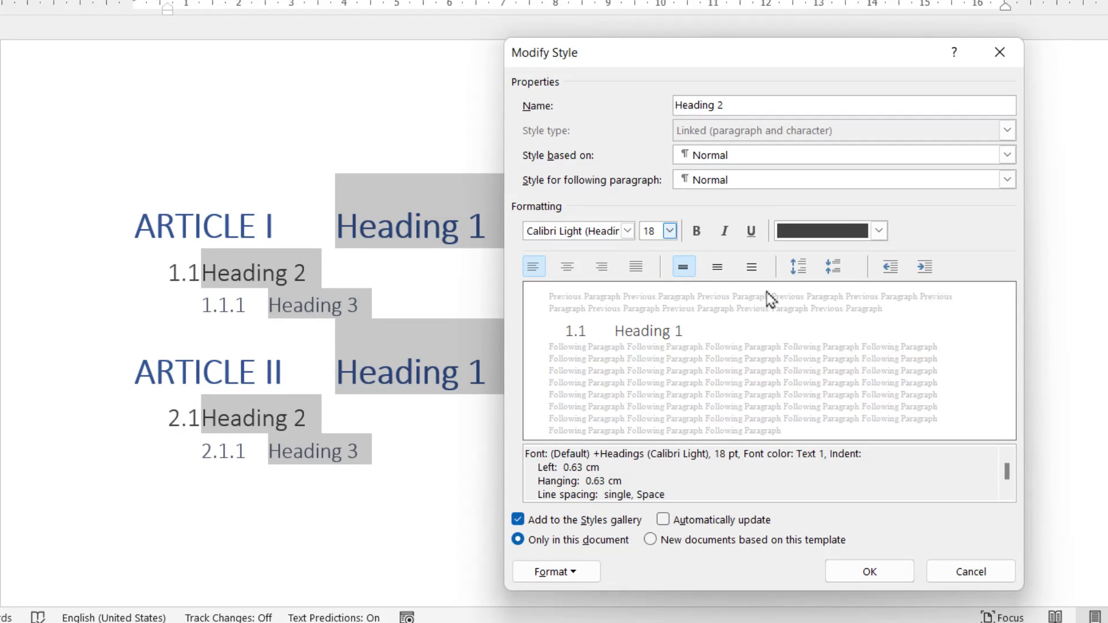
pyautogui.click(879, 231)
pyautogui.click(867, 310)
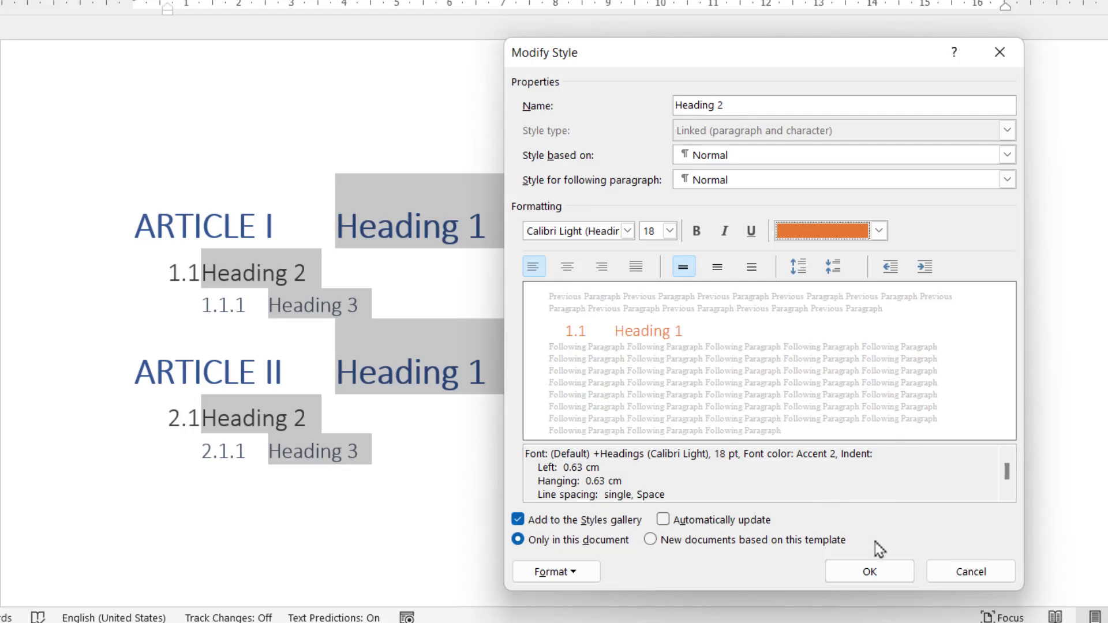
pyautogui.click(870, 571)
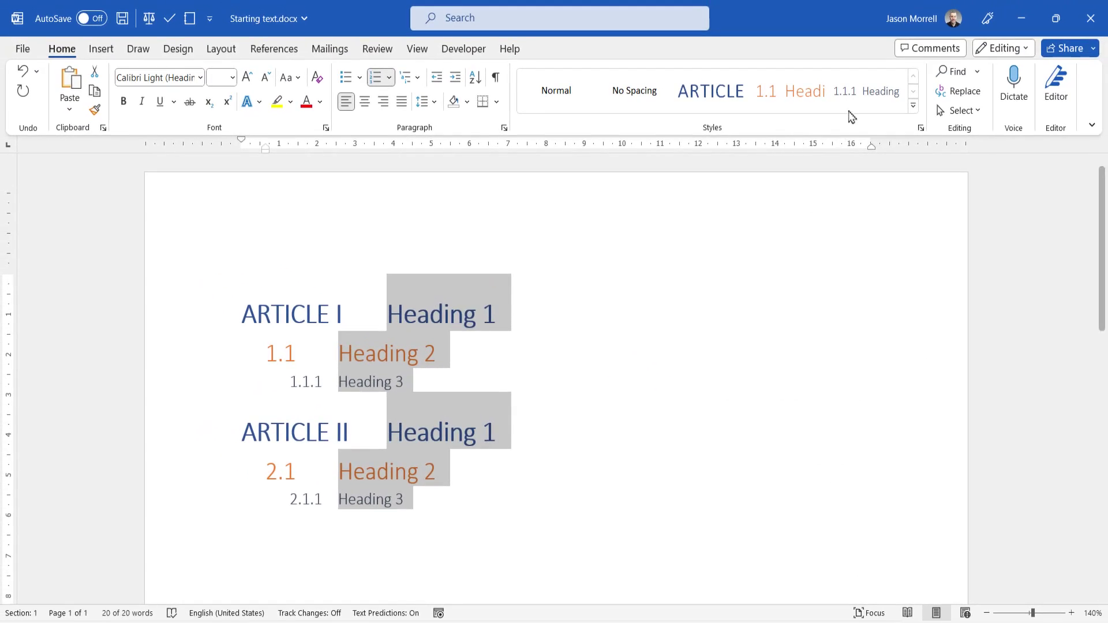
# Modify the Heading 3 style to 16 pt with the blue Accent 5 font color, and deselect the headings
pyautogui.rightClick(866, 92)
pyautogui.click(883, 124)
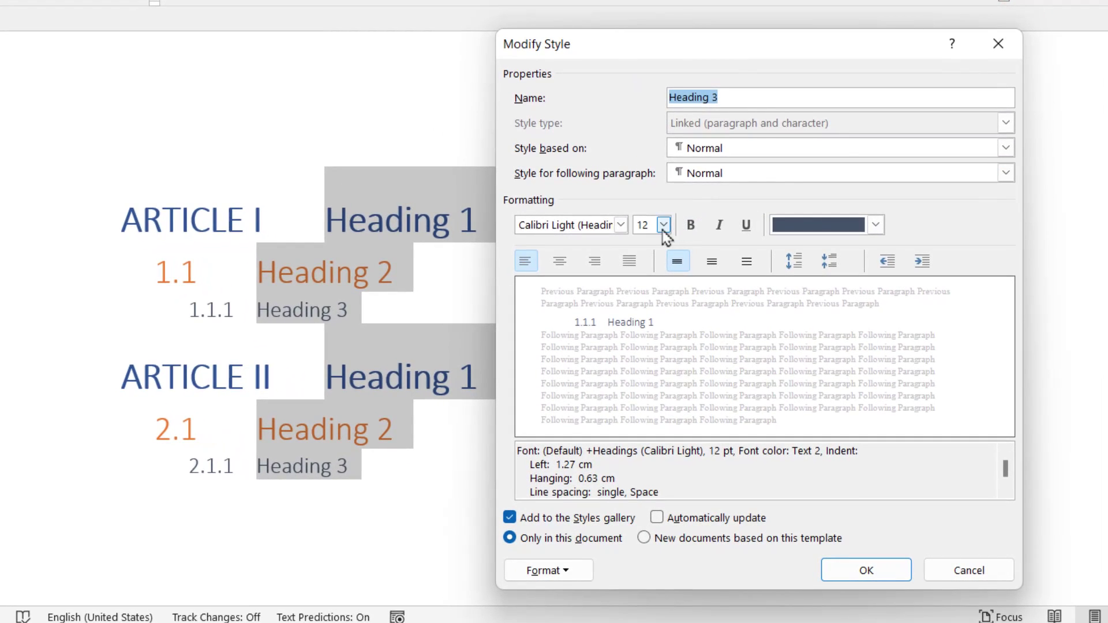
pyautogui.click(628, 316)
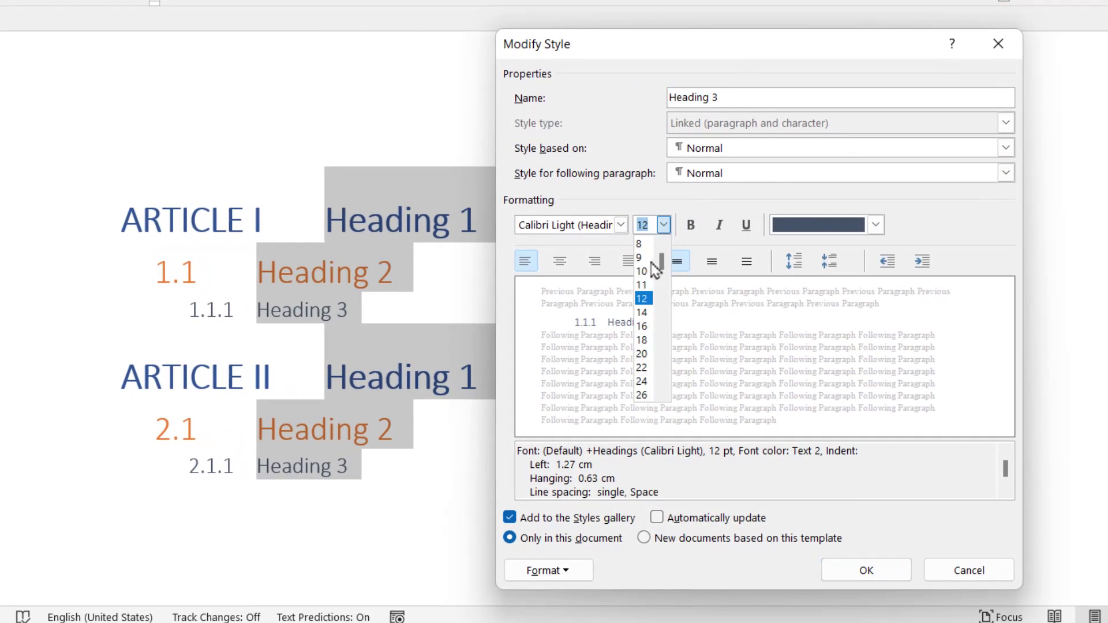
pyautogui.click(642, 326)
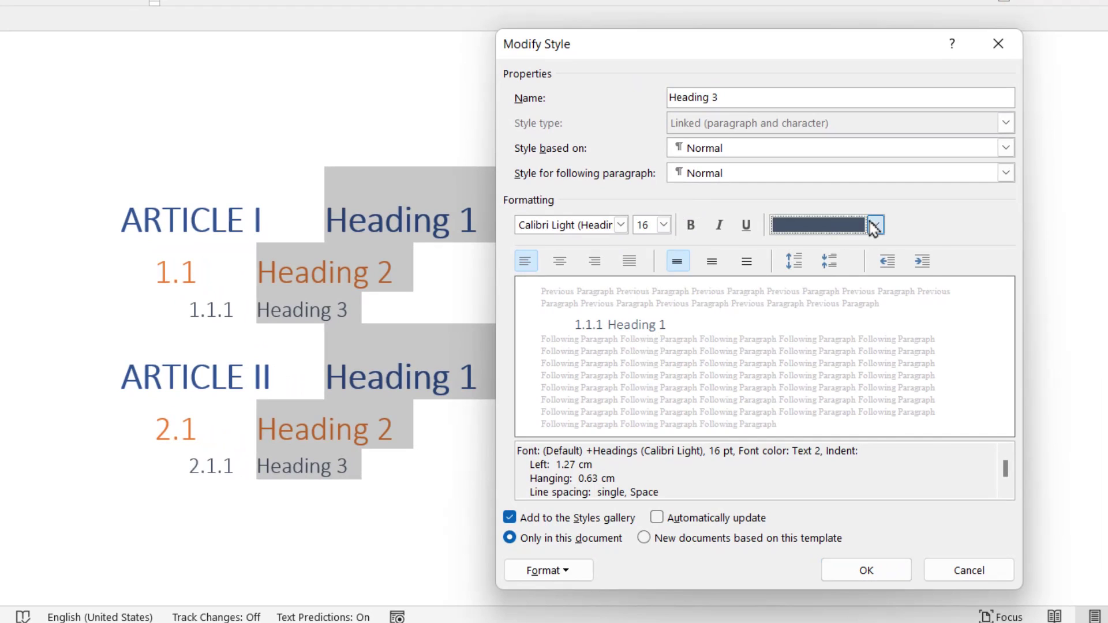
pyautogui.click(875, 225)
pyautogui.click(909, 305)
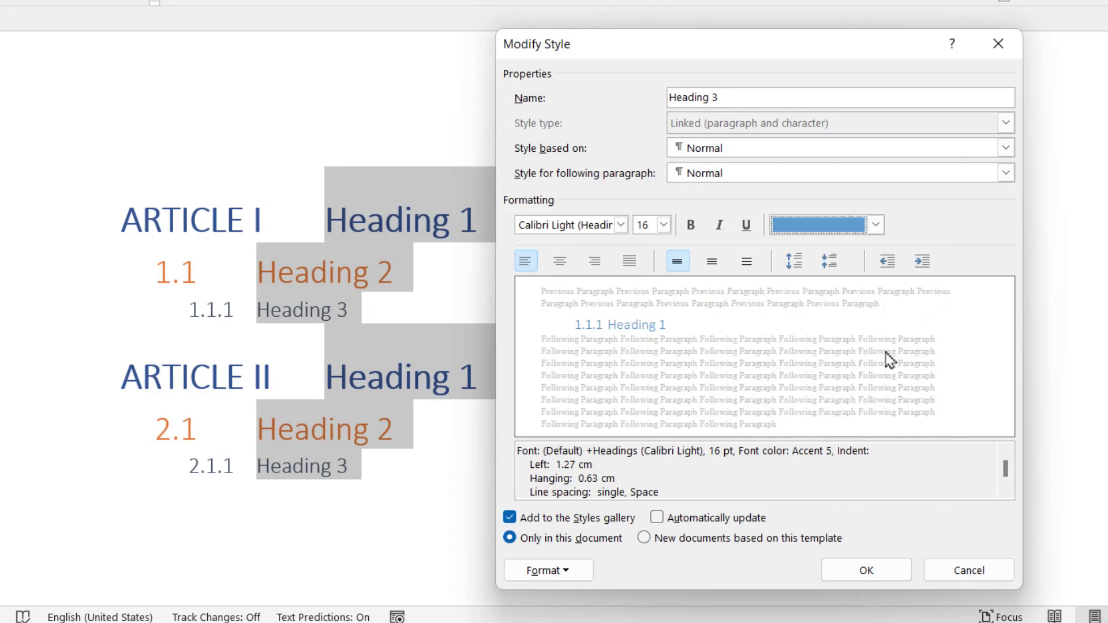
pyautogui.click(878, 572)
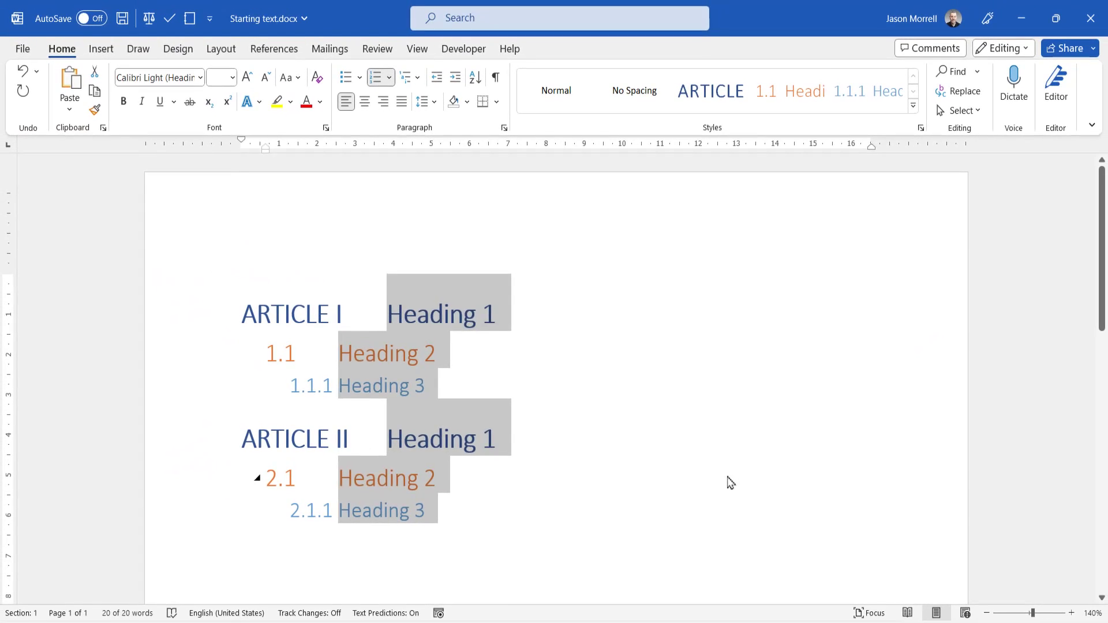
pyautogui.click(757, 460)
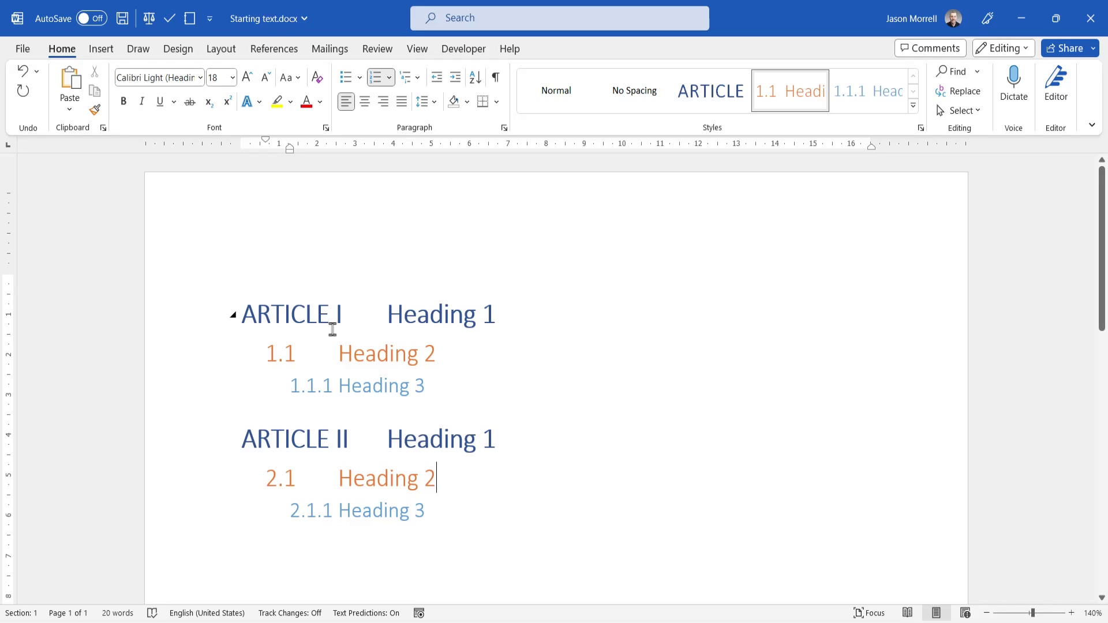
# Open the multilevel list definition for all the headings and set level 1's text indent to 3.5 cm
pyautogui.scroll(-2, 295, 314)
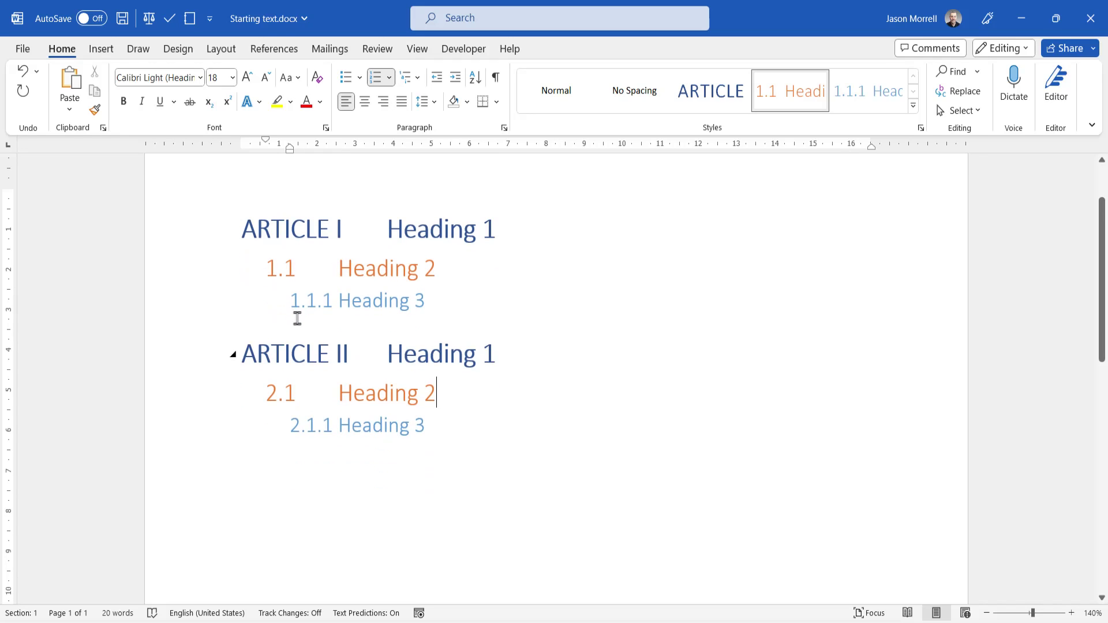
pyautogui.scroll(1, 295, 315)
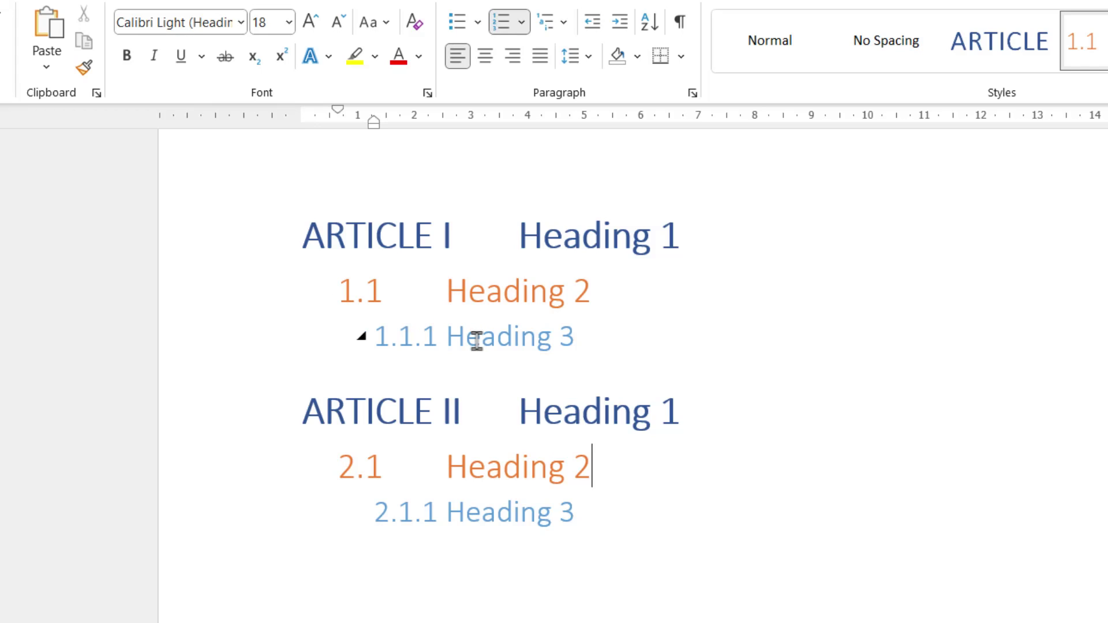
pyautogui.moveTo(606, 506); pyautogui.dragTo(331, 258)
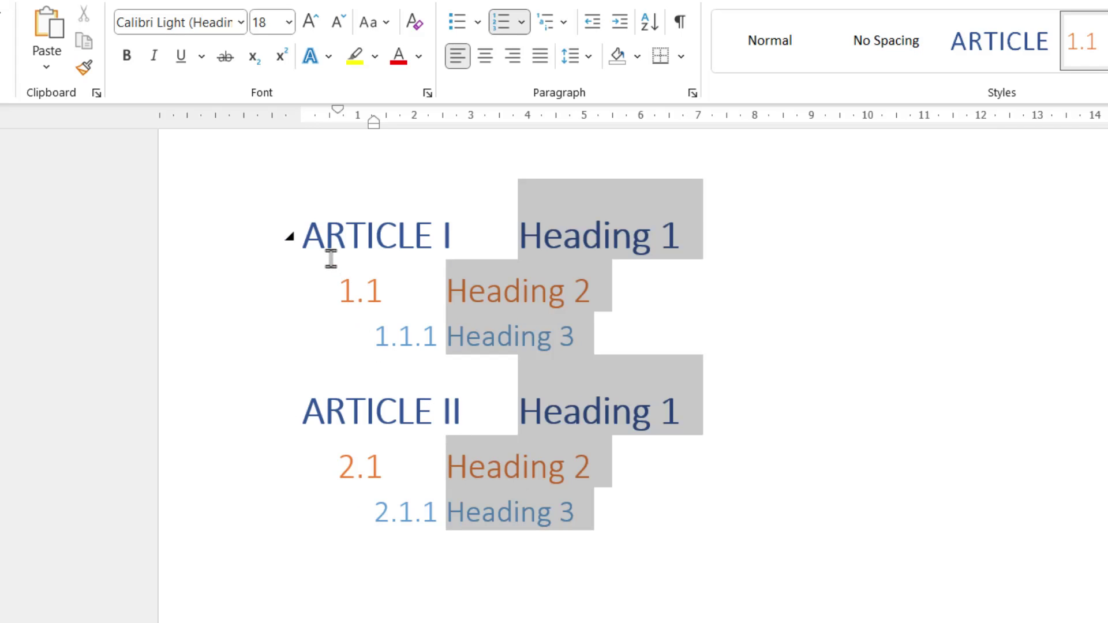
pyautogui.click(559, 23)
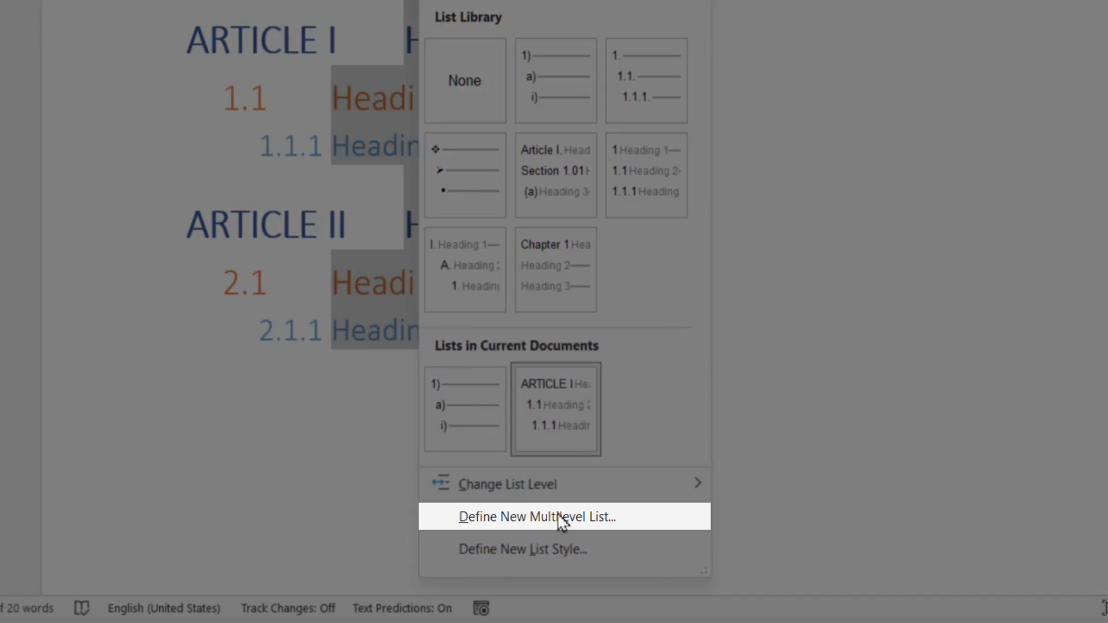
pyautogui.click(561, 514)
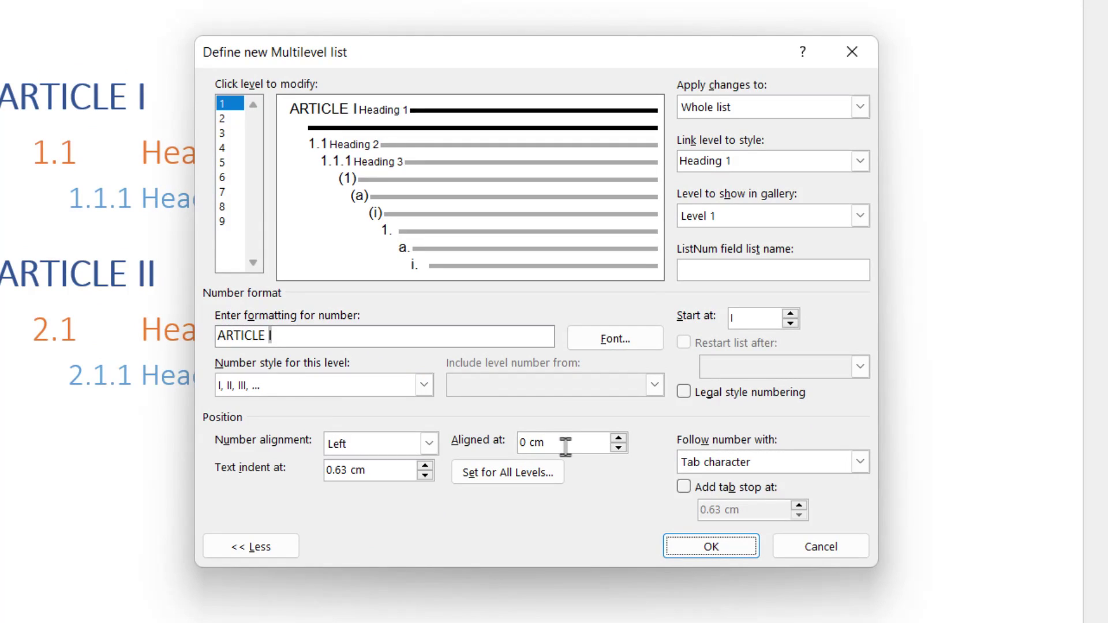
pyautogui.moveTo(384, 478); pyautogui.dragTo(299, 478)
pyautogui.write('3.5cm')
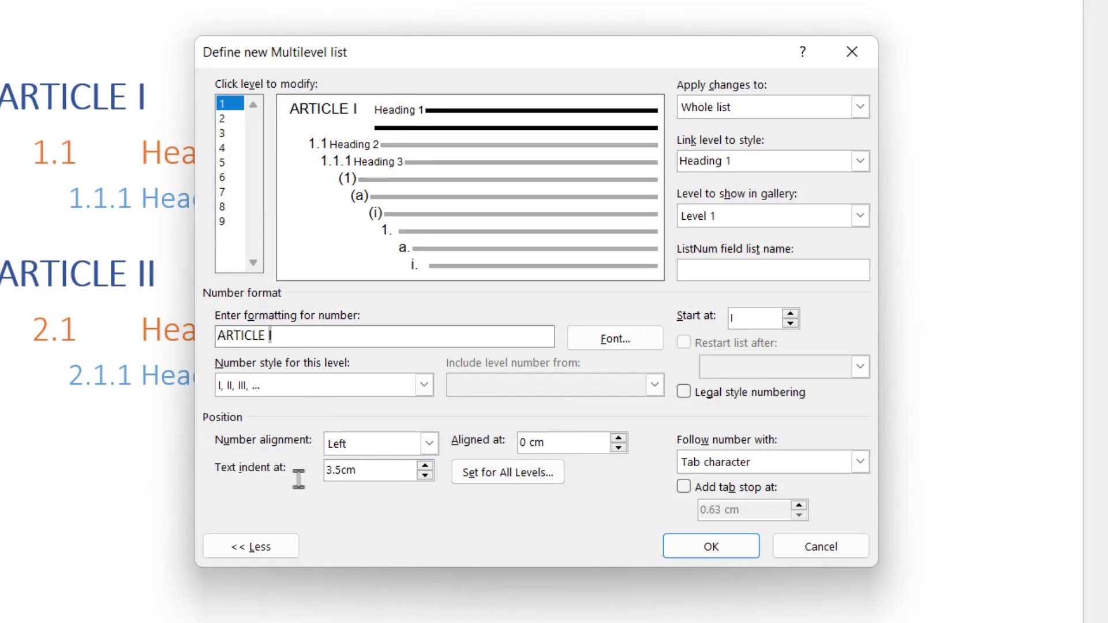
# Align list level 2 at 1 cm with a text indent of 2 cm
pyautogui.click(223, 119)
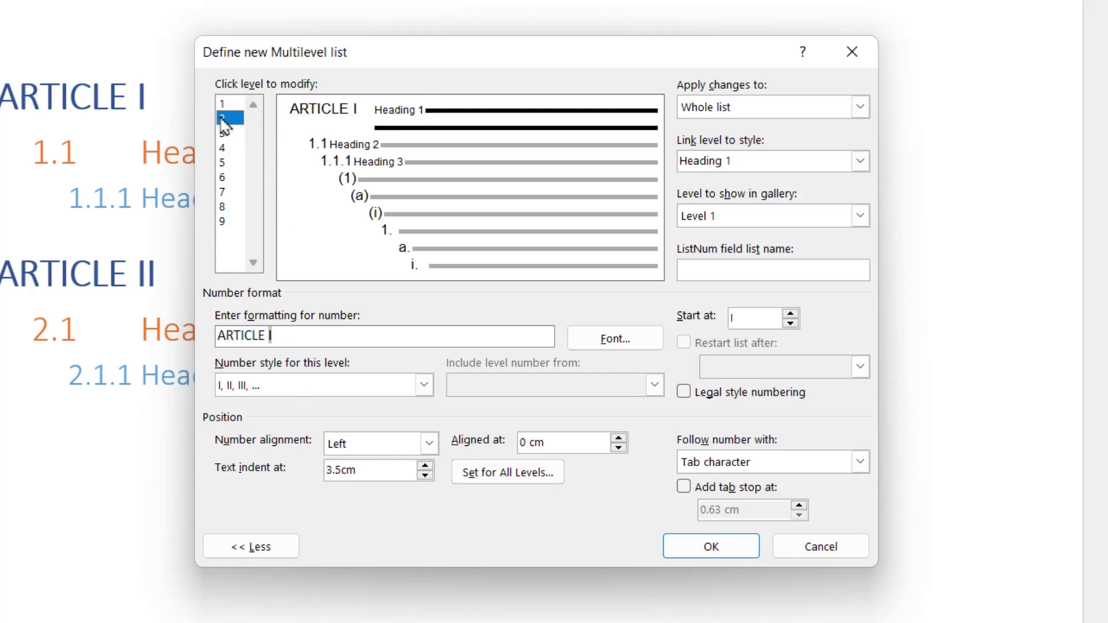
pyautogui.moveTo(569, 442); pyautogui.dragTo(507, 441)
pyautogui.write('1cm')
pyautogui.press('Tab')
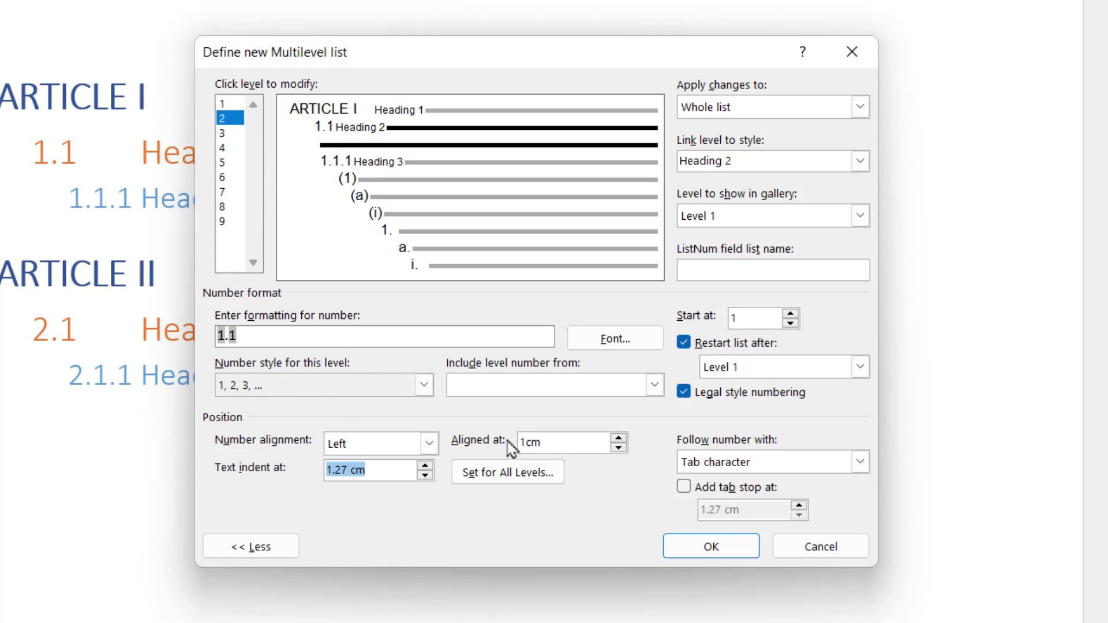
pyautogui.write('2')
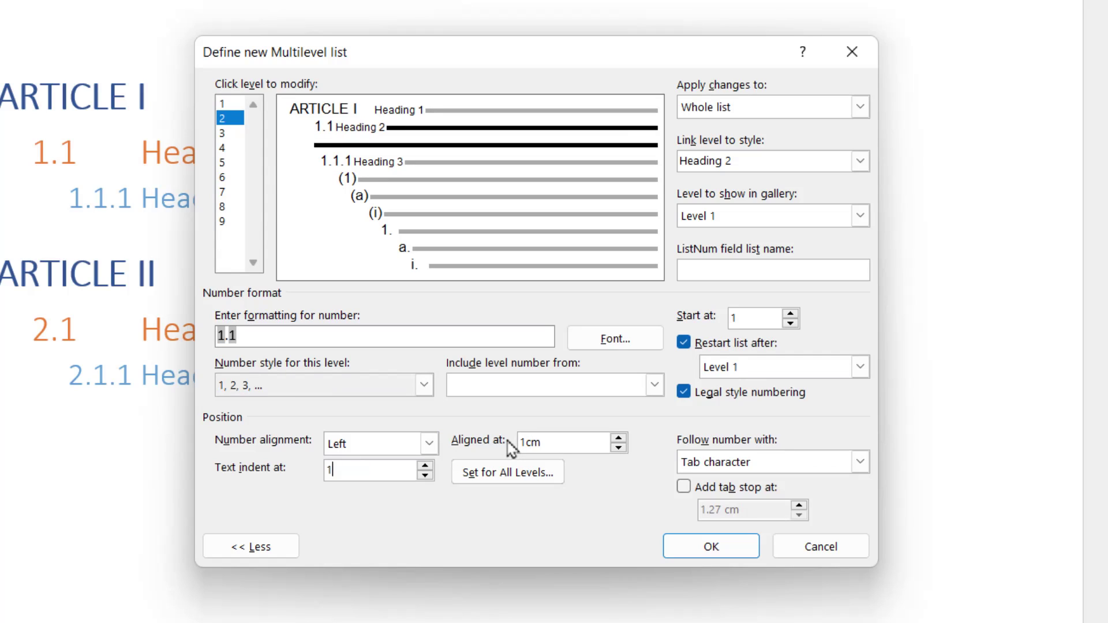
pyautogui.write('cm')
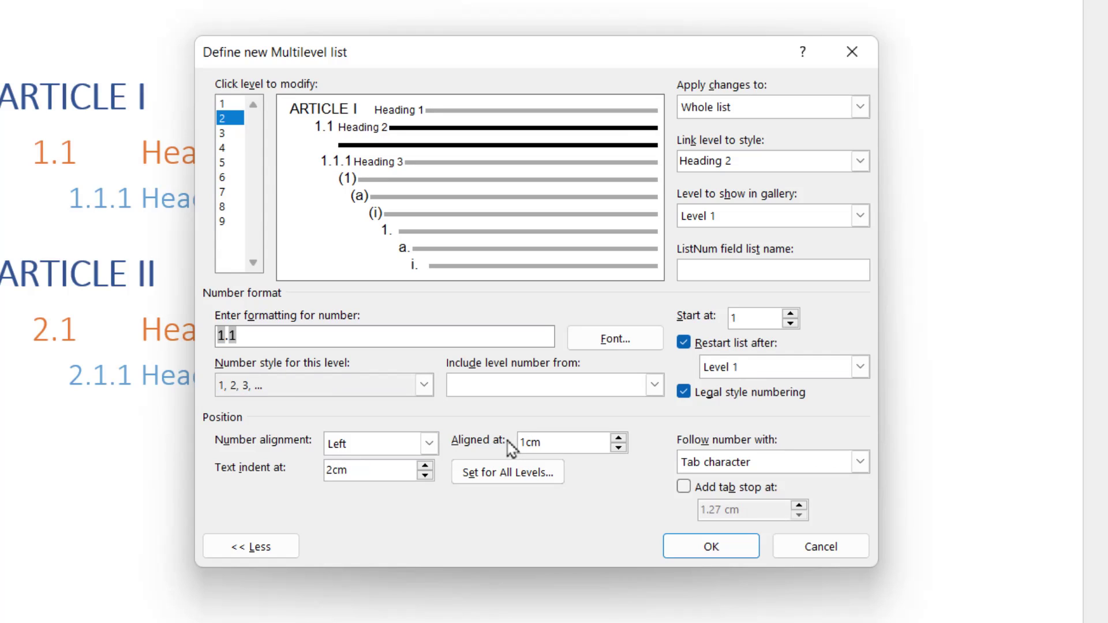
# Align list level 3 at 2 cm with a 3.5 cm text indent, apply the list changes and deselect the headings
pyautogui.click(225, 133)
pyautogui.moveTo(561, 448); pyautogui.dragTo(507, 455)
pyautogui.write('2c')
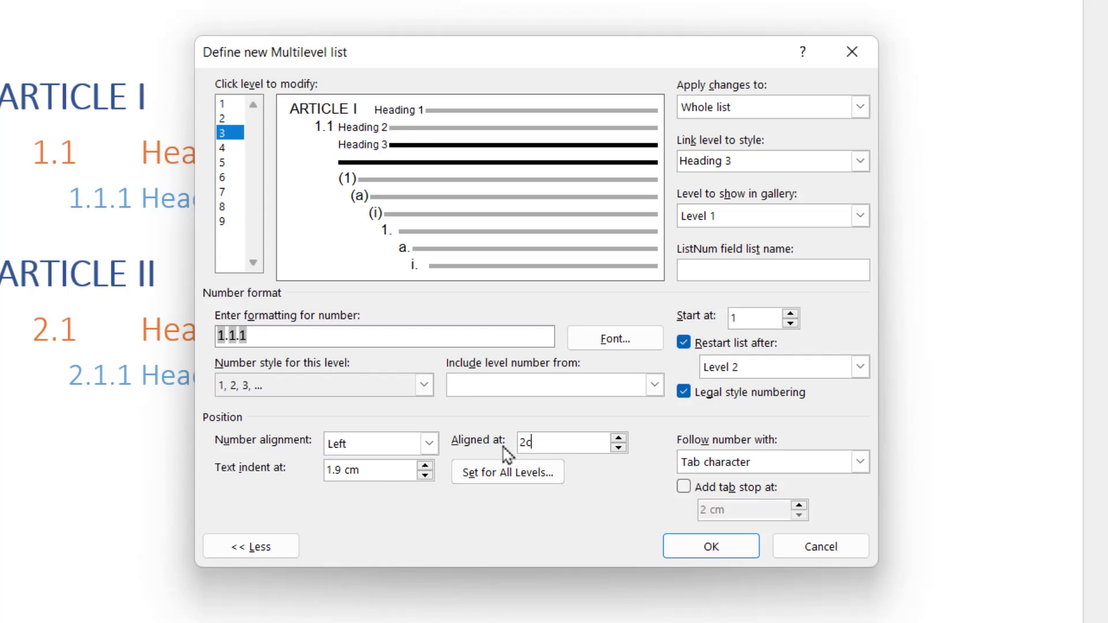
pyautogui.write('m')
pyautogui.moveTo(379, 471); pyautogui.dragTo(289, 475)
pyautogui.write('3.5cm')
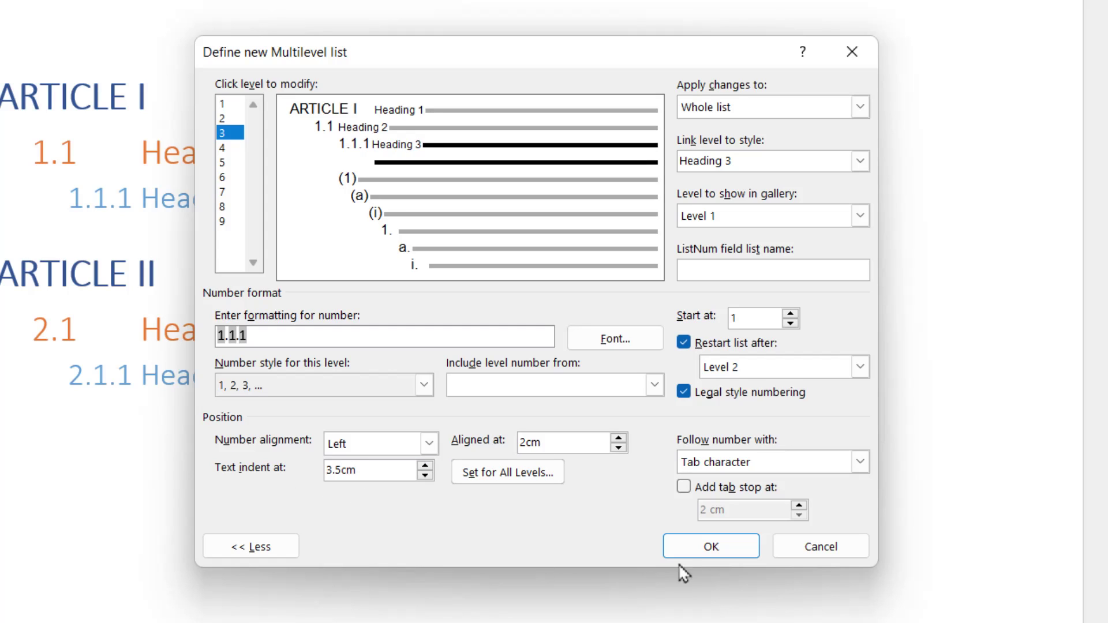
pyautogui.click(710, 551)
pyautogui.click(620, 386)
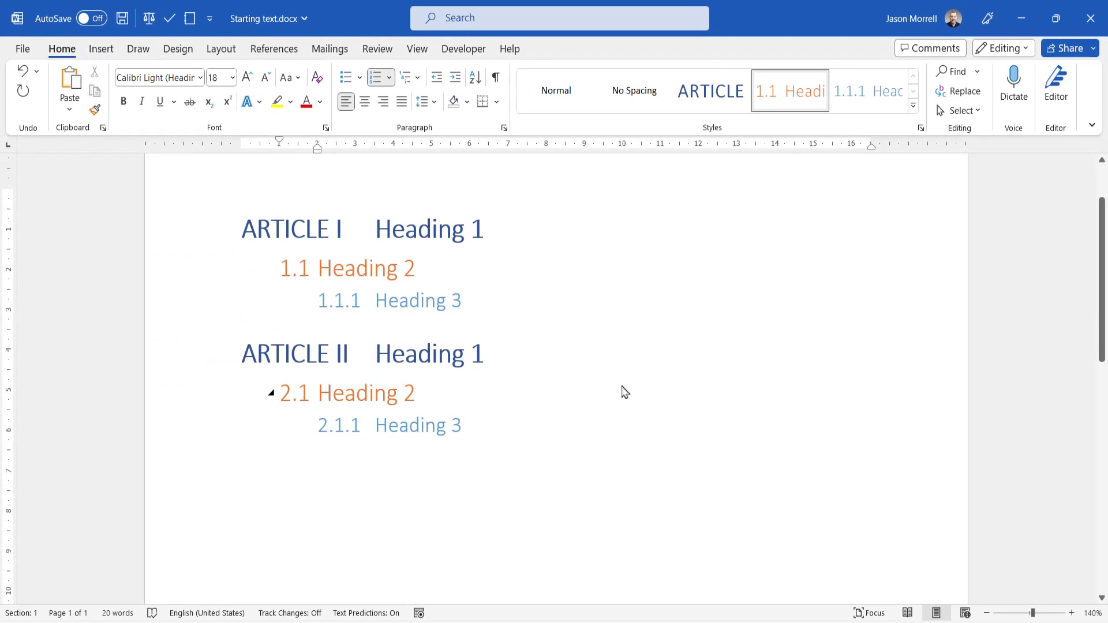